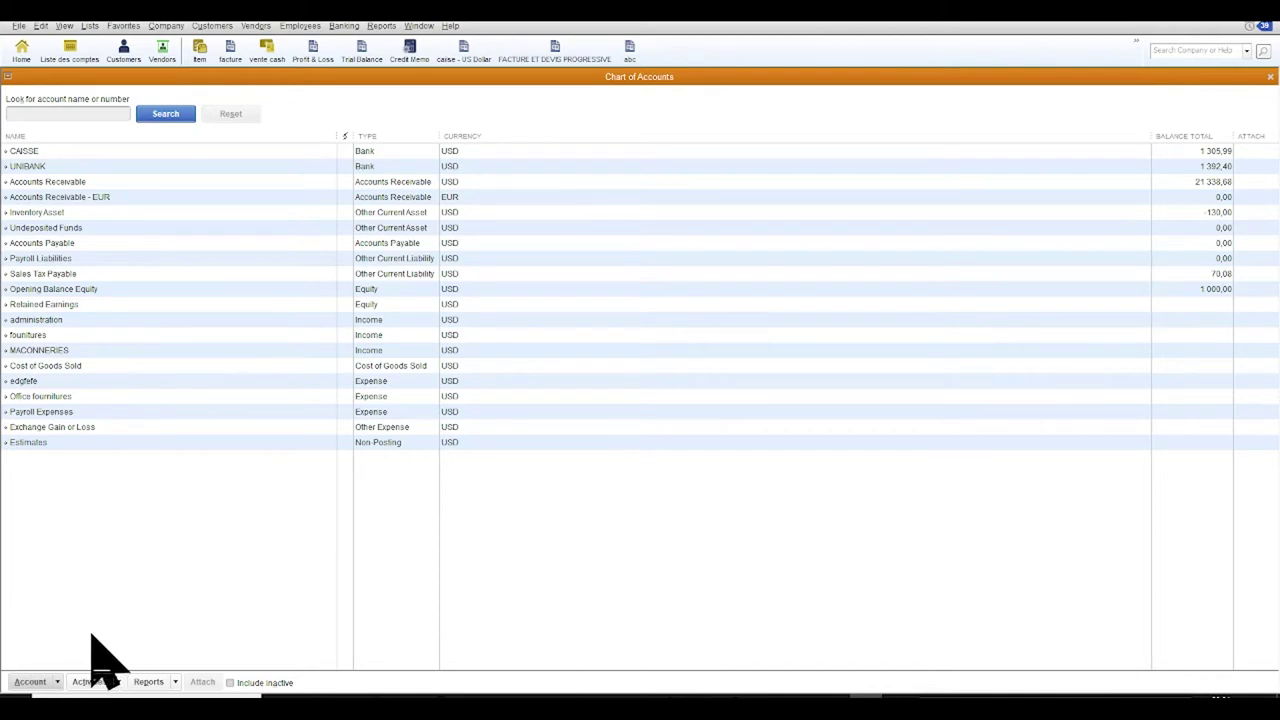
Add a new Equity account named CAPITAL PROPRIETAIRE to the chart of accounts and save it, keeping the form ready for another account
left_click(90, 26)
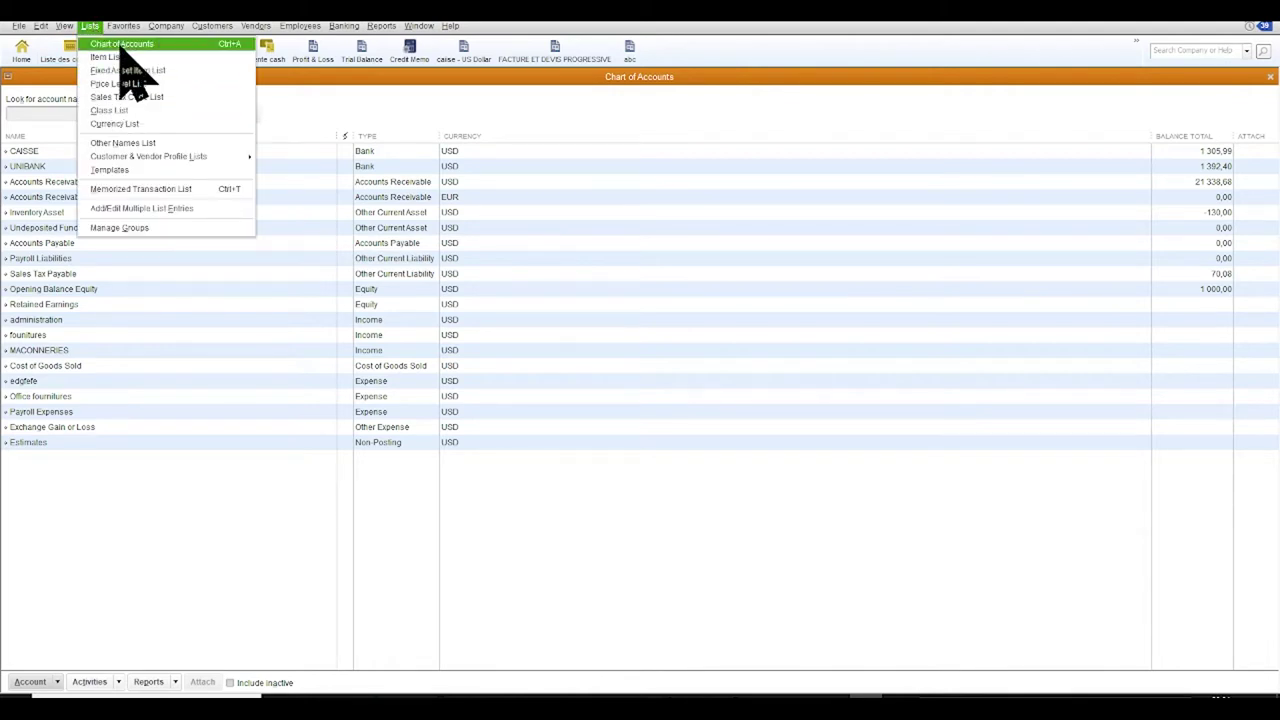
left_click(122, 45)
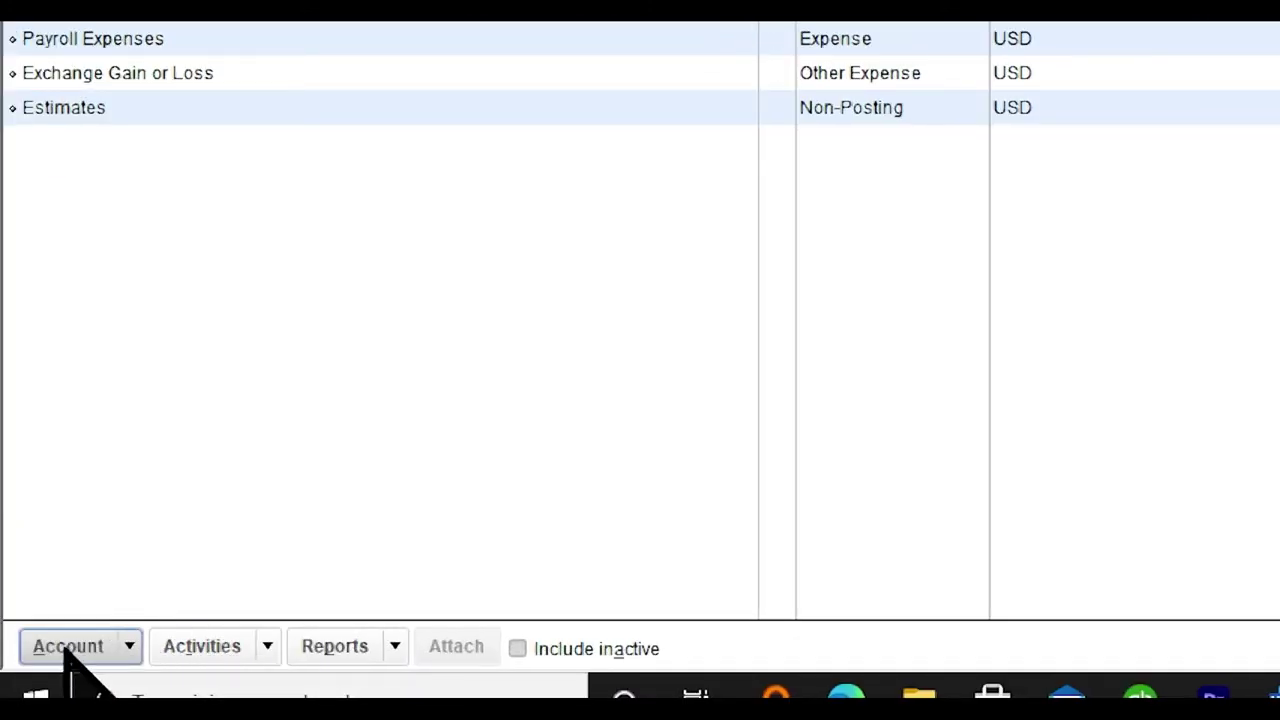
left_click(68, 646)
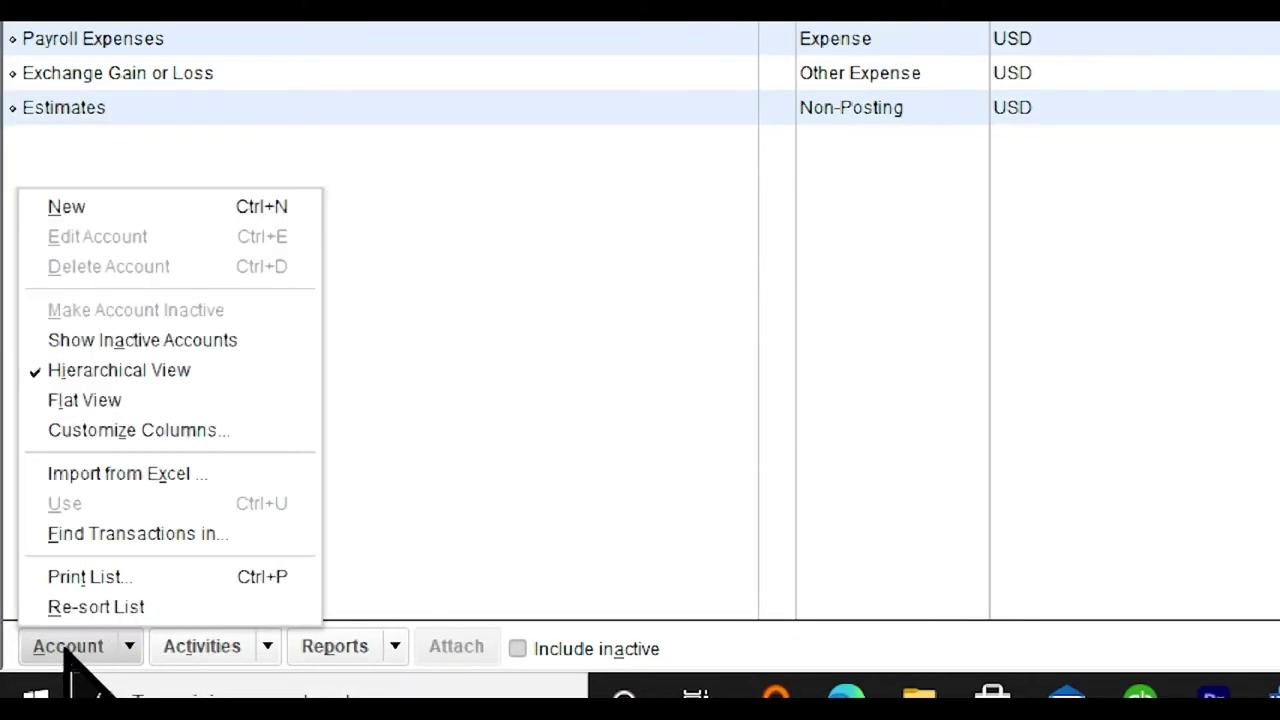
left_click(94, 206)
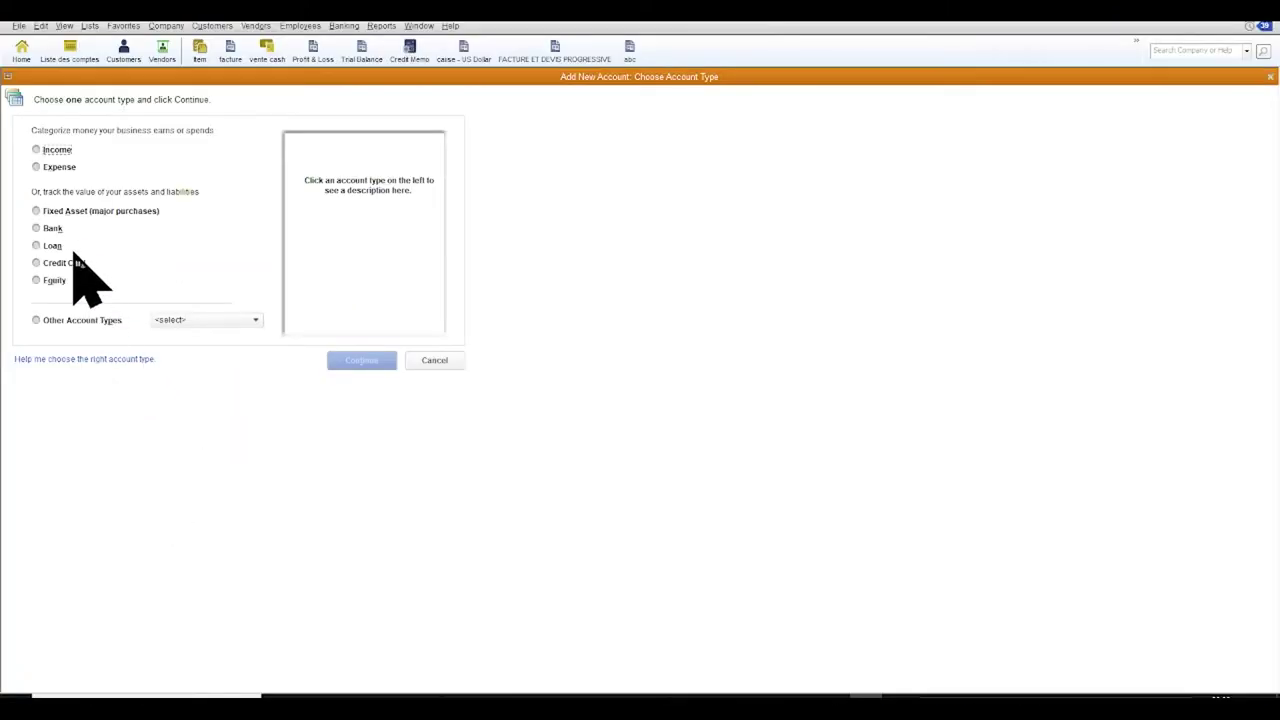
left_click(36, 280)
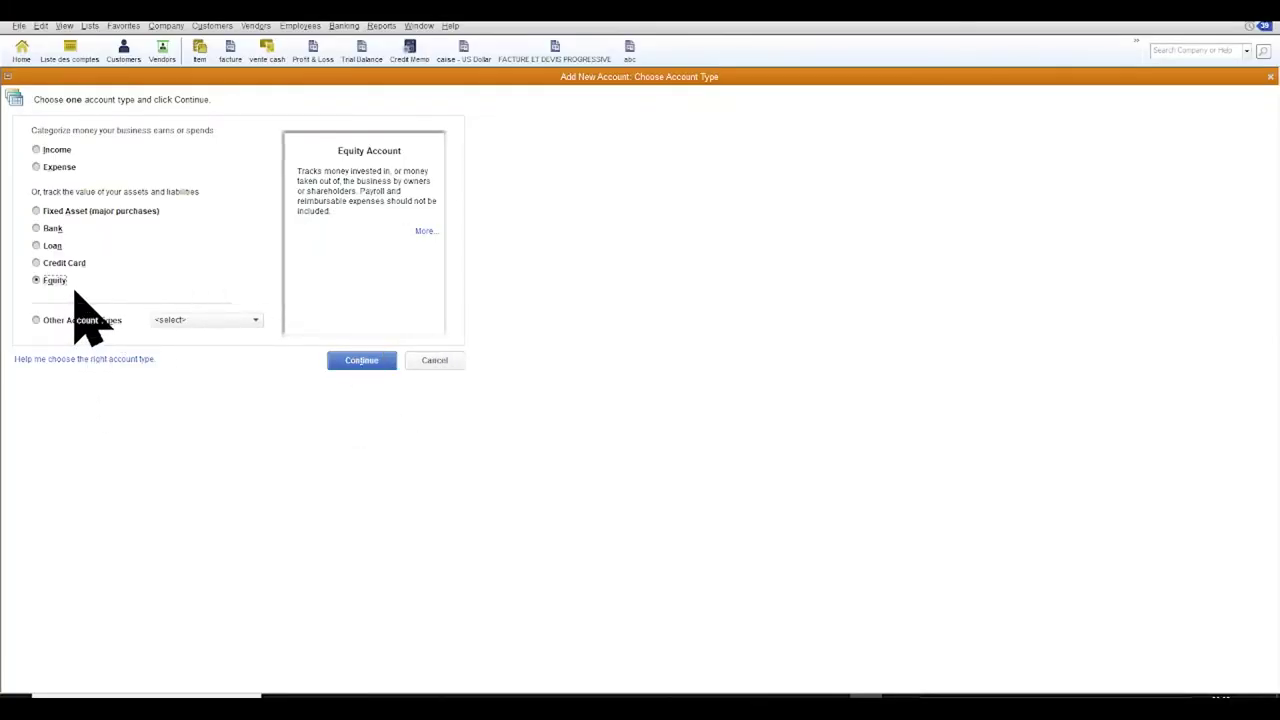
left_click(360, 362)
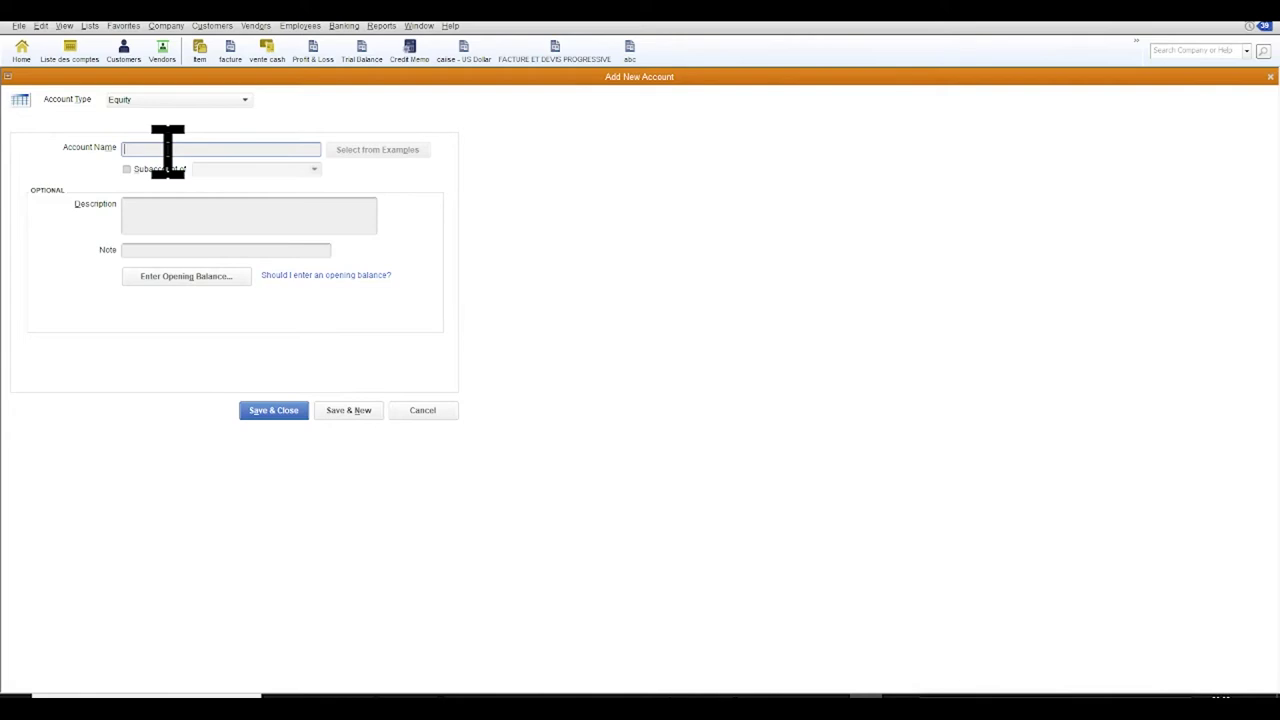
type("cAPITAL PROPRIETAIRE")
left_click(350, 412)
Add a second Equity account named TIRAGE PROPRIETAIRE, save it, and select CAPITAL PROPRIETAIRE in the chart of accounts
type("TIRAGE PROPRIETAIRE")
left_click(279, 413)
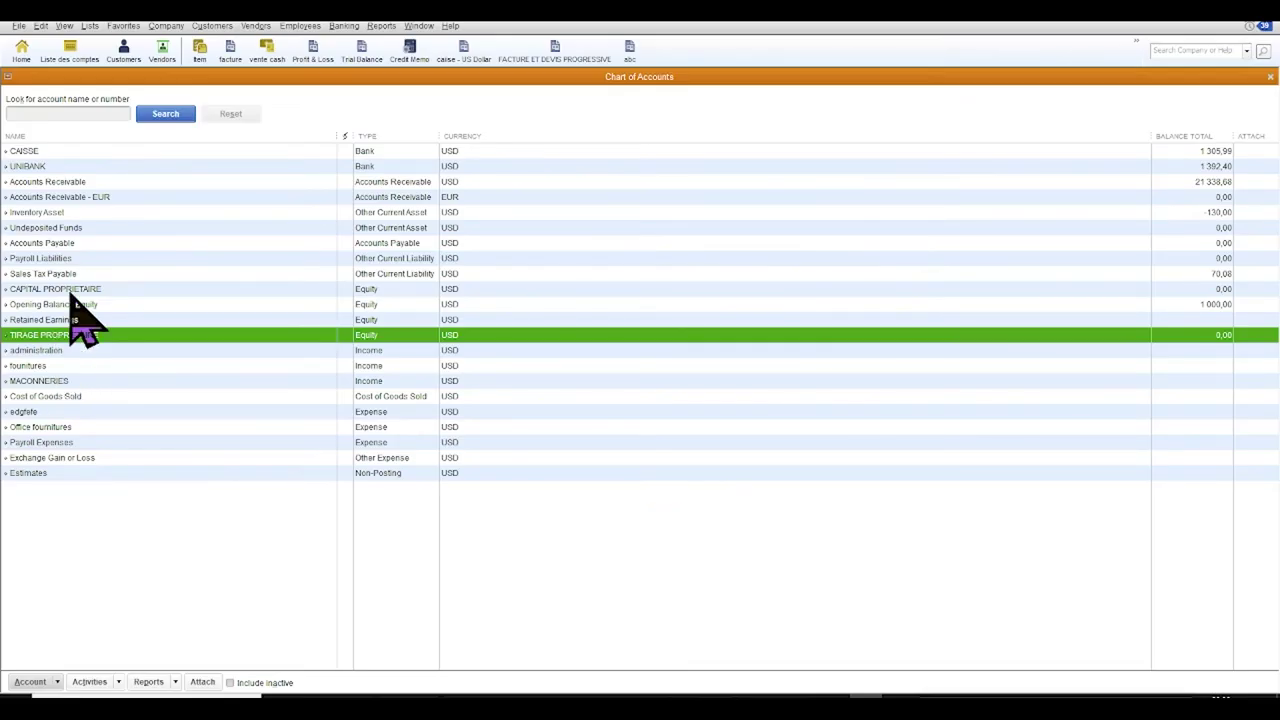
left_click(144, 248)
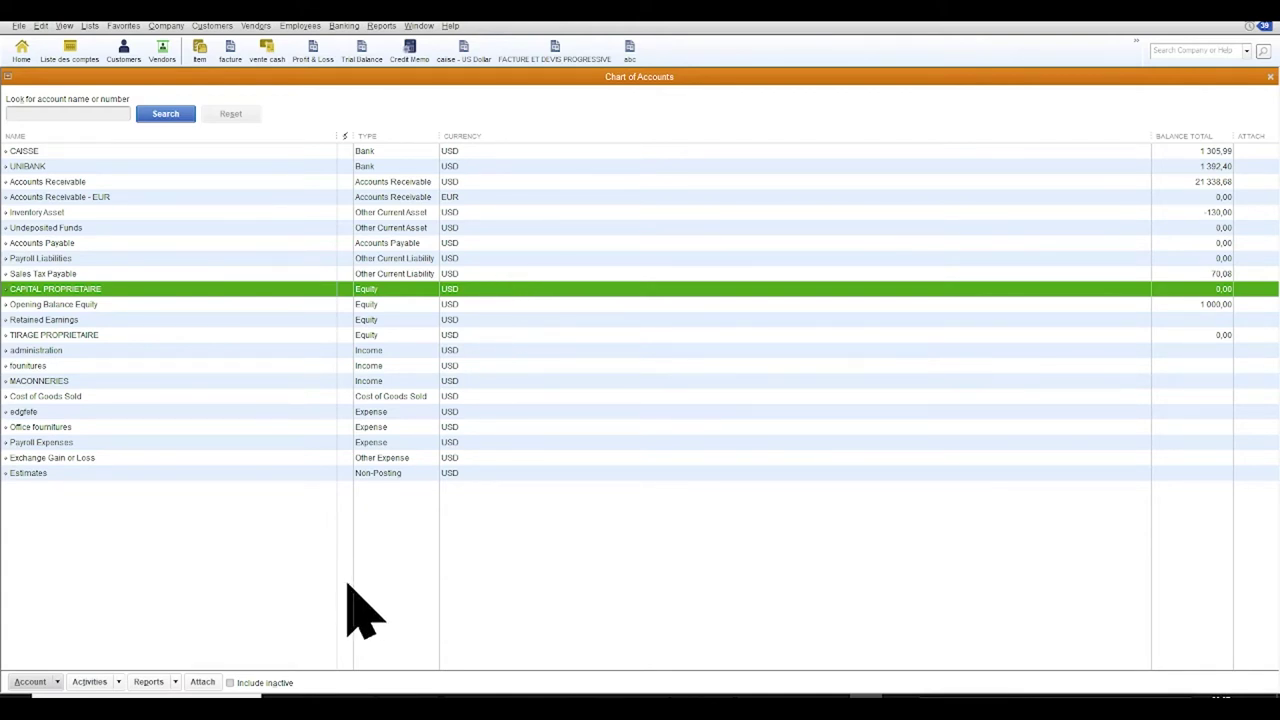
Start a bank deposit to UNIBANK with a line from the CAPITAL PROPRIETAIRE account and the memo POUR FOURNITURES
left_click(345, 26)
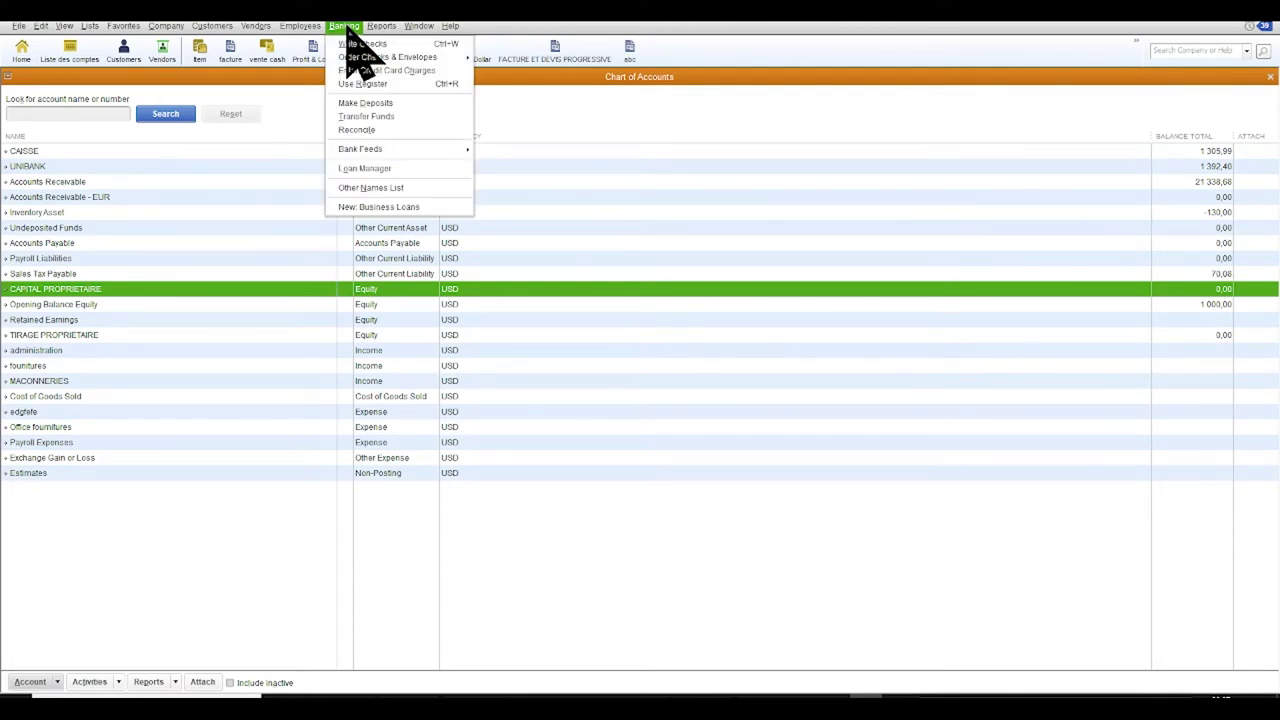
left_click(378, 104)
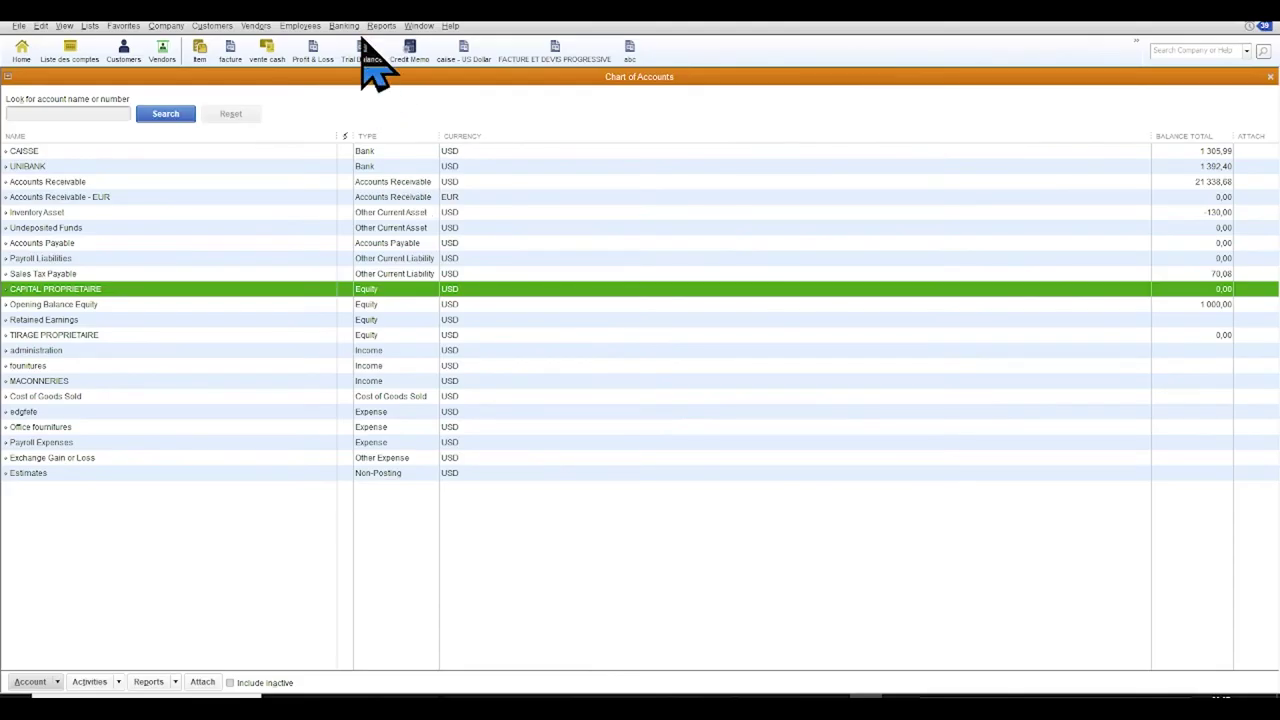
left_click(344, 26)
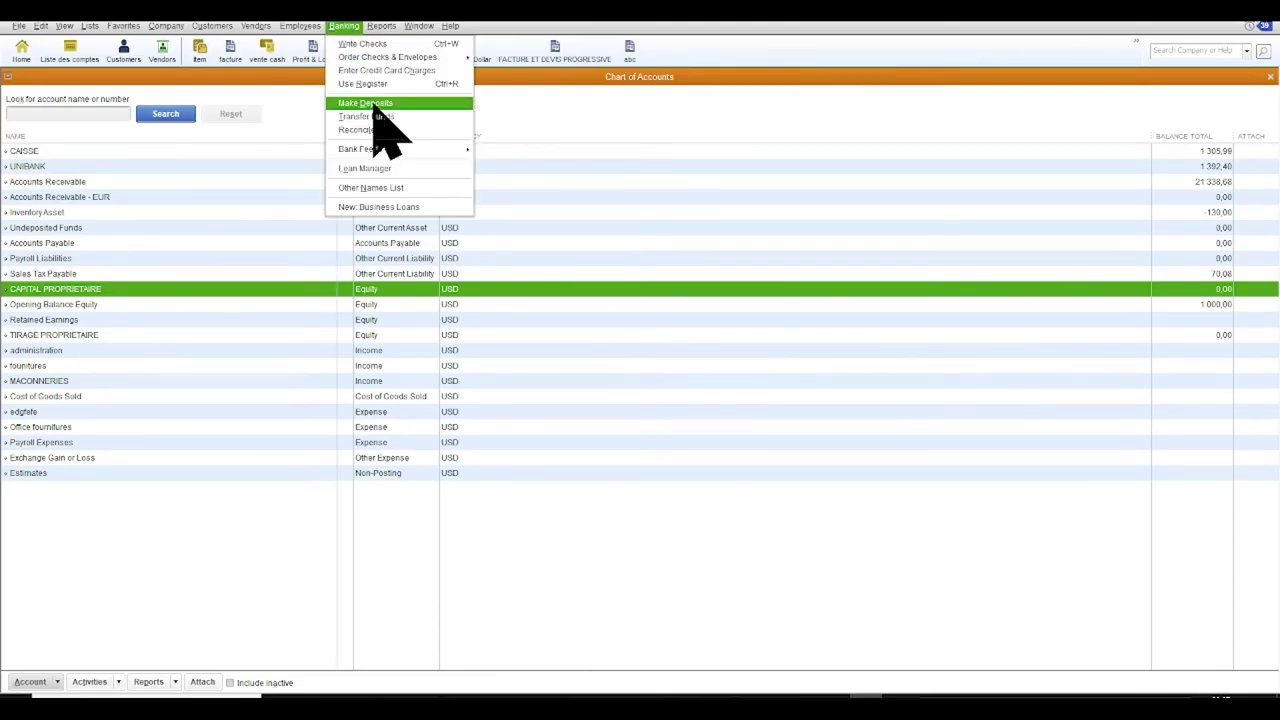
left_click(375, 104)
left_click(150, 222)
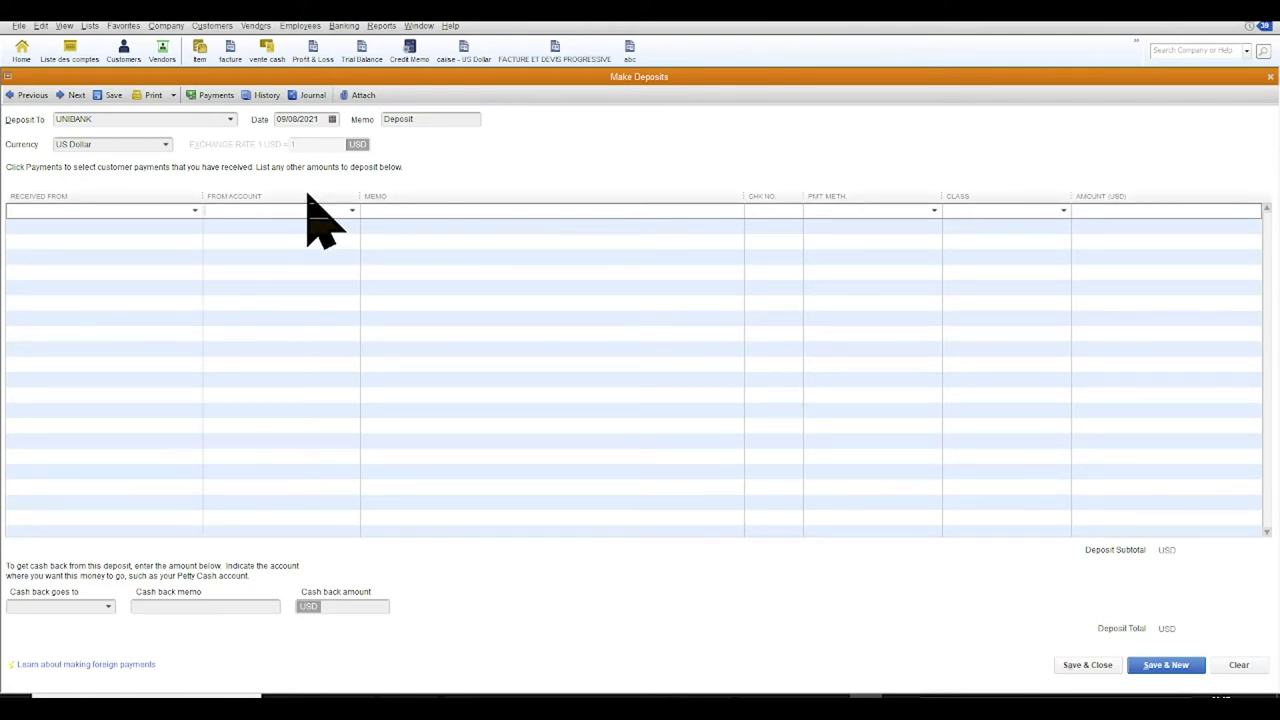
type("CAPITAL PROPRIETAIRE")
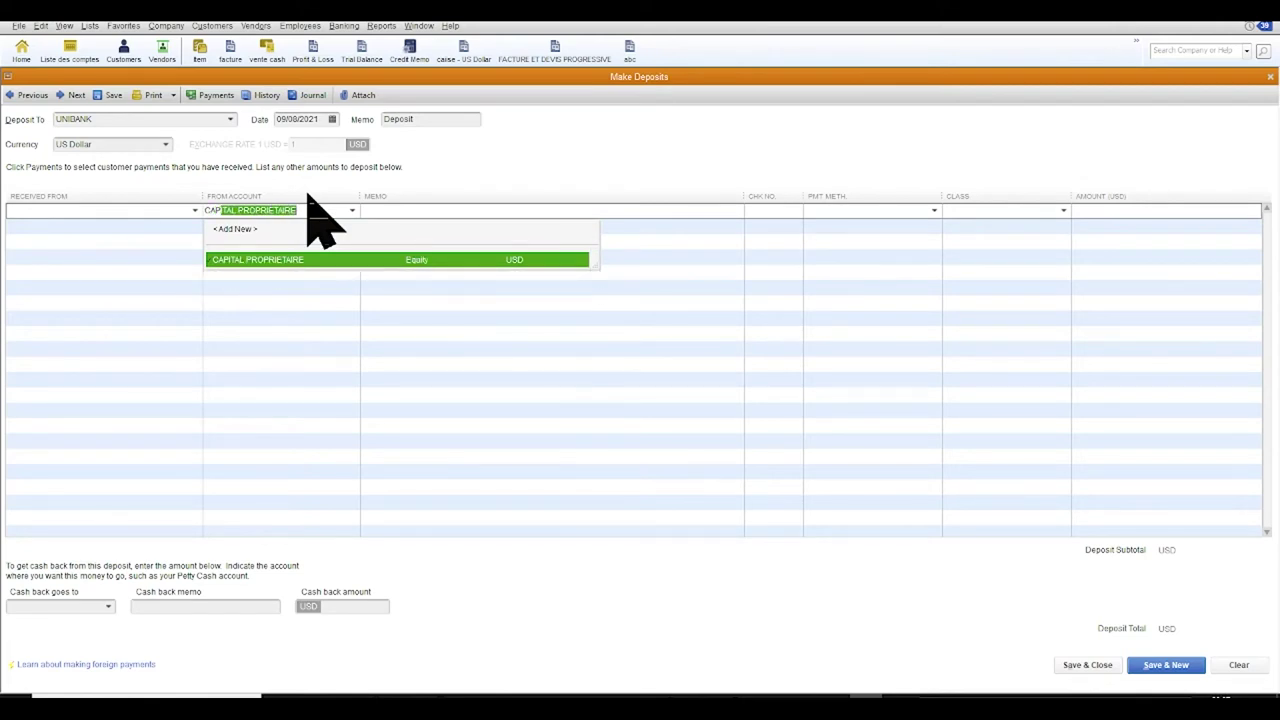
key("Tab")
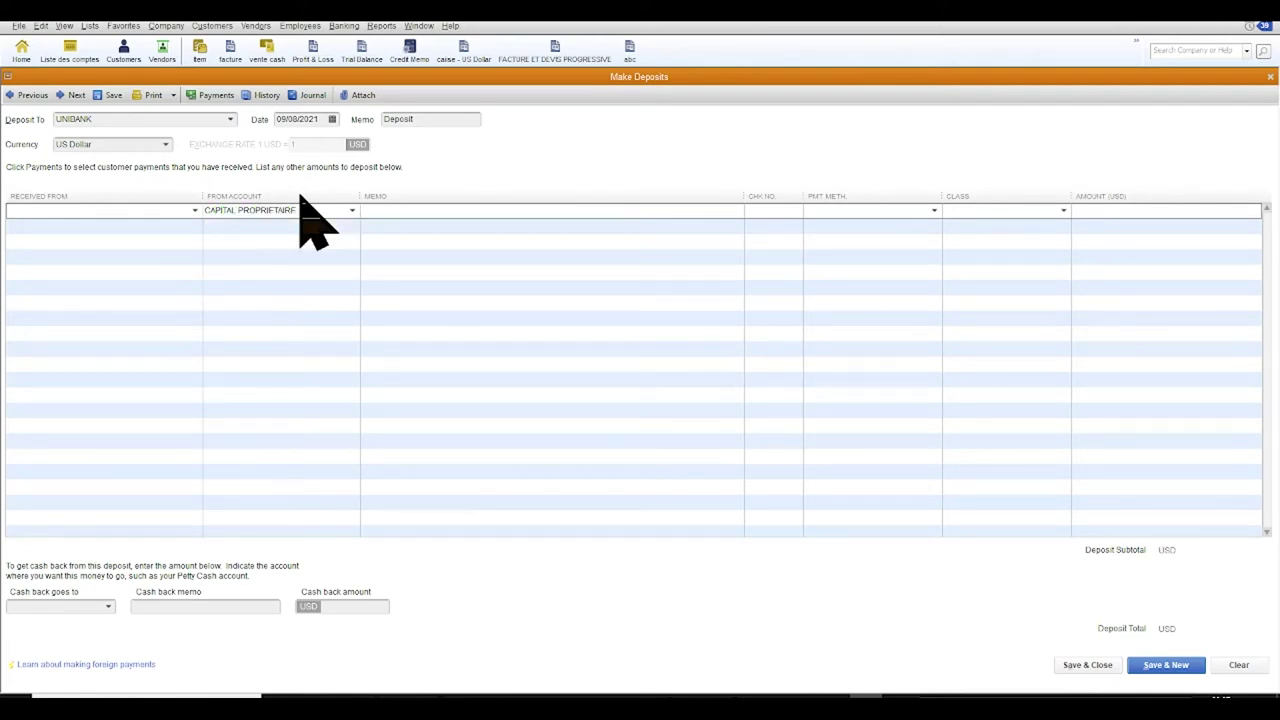
type("POUR FOURNITURES")
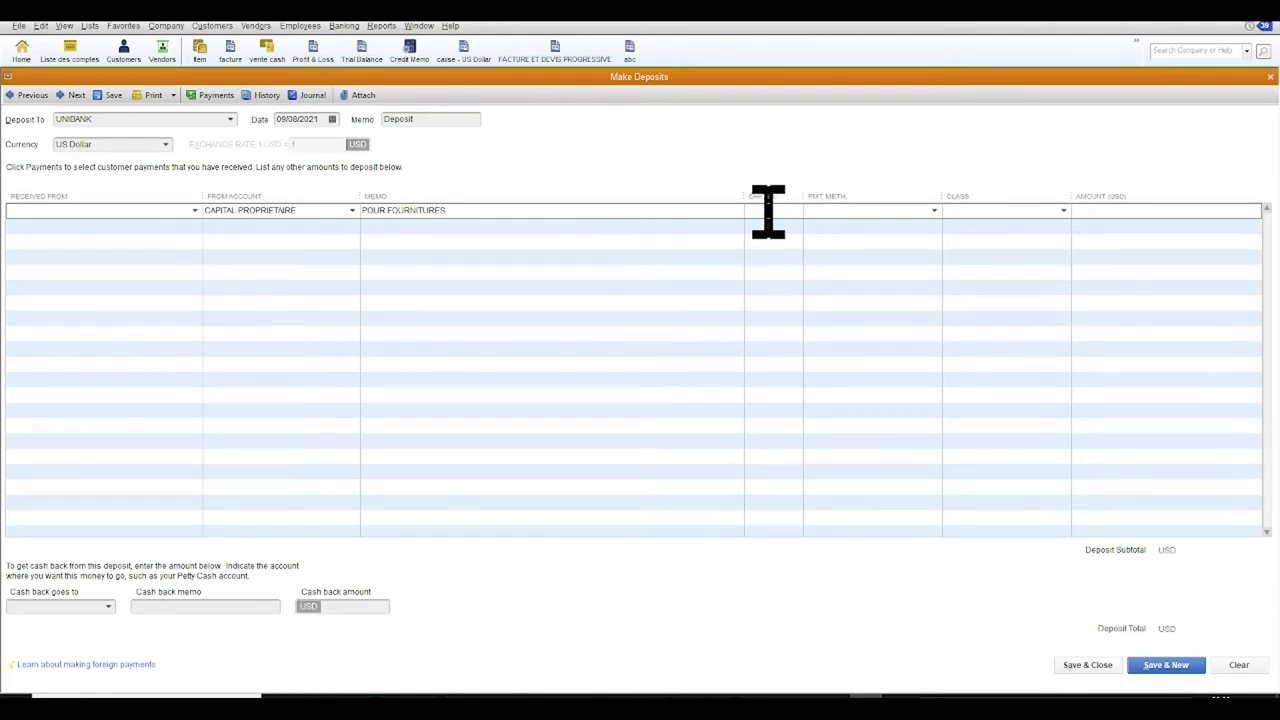
Set the deposit line's payment method to Cash and its amount to 20000 USD, and save and close the deposit
left_click(900, 210)
left_click(936, 212)
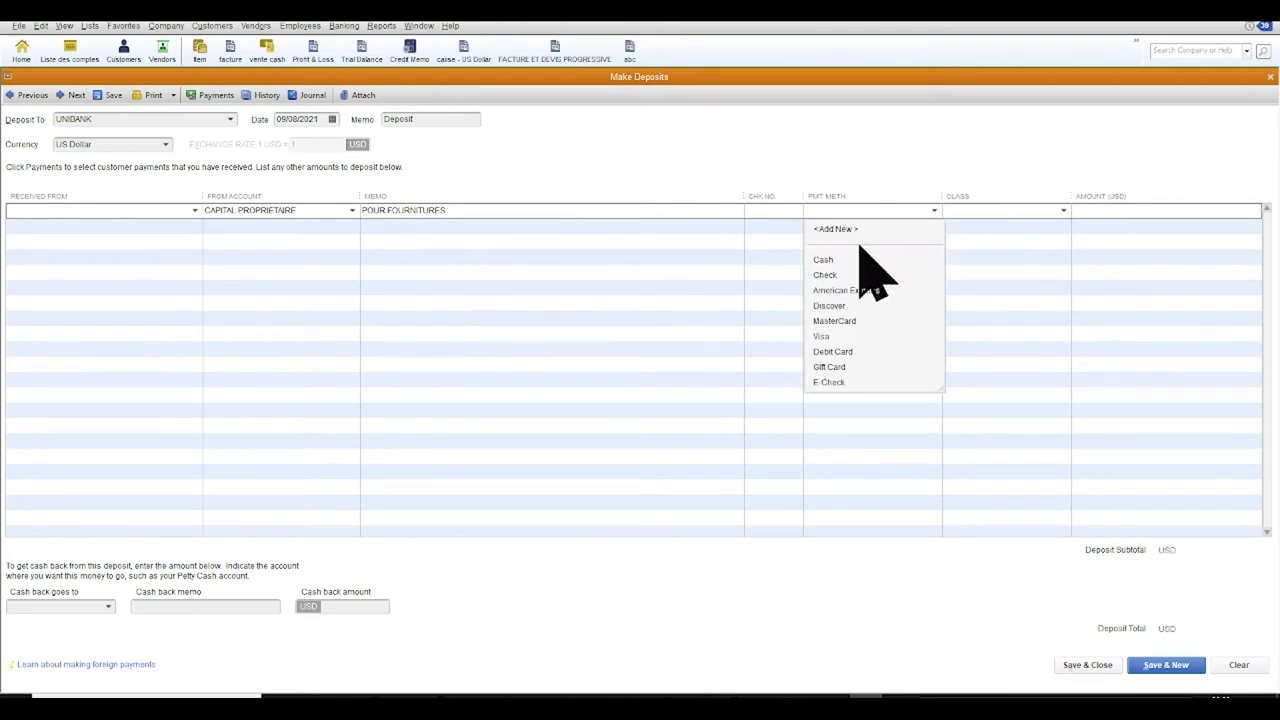
left_click(824, 260)
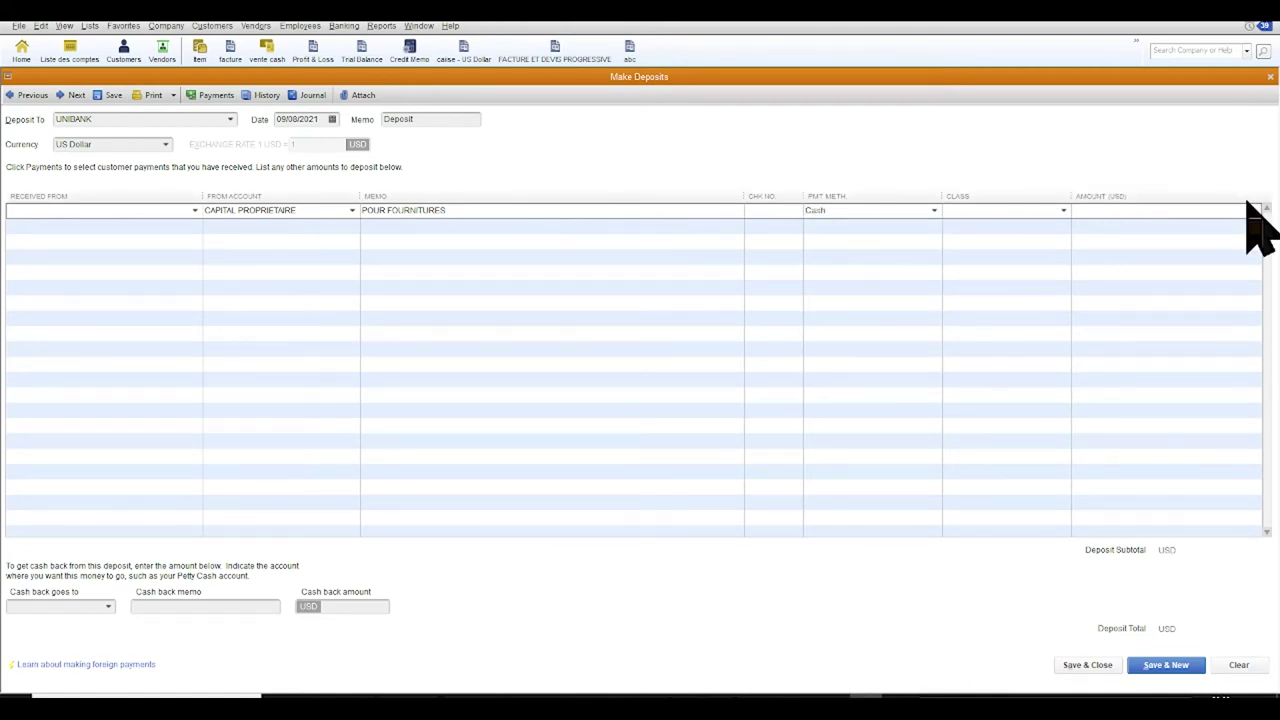
left_click(1250, 210)
type("20000")
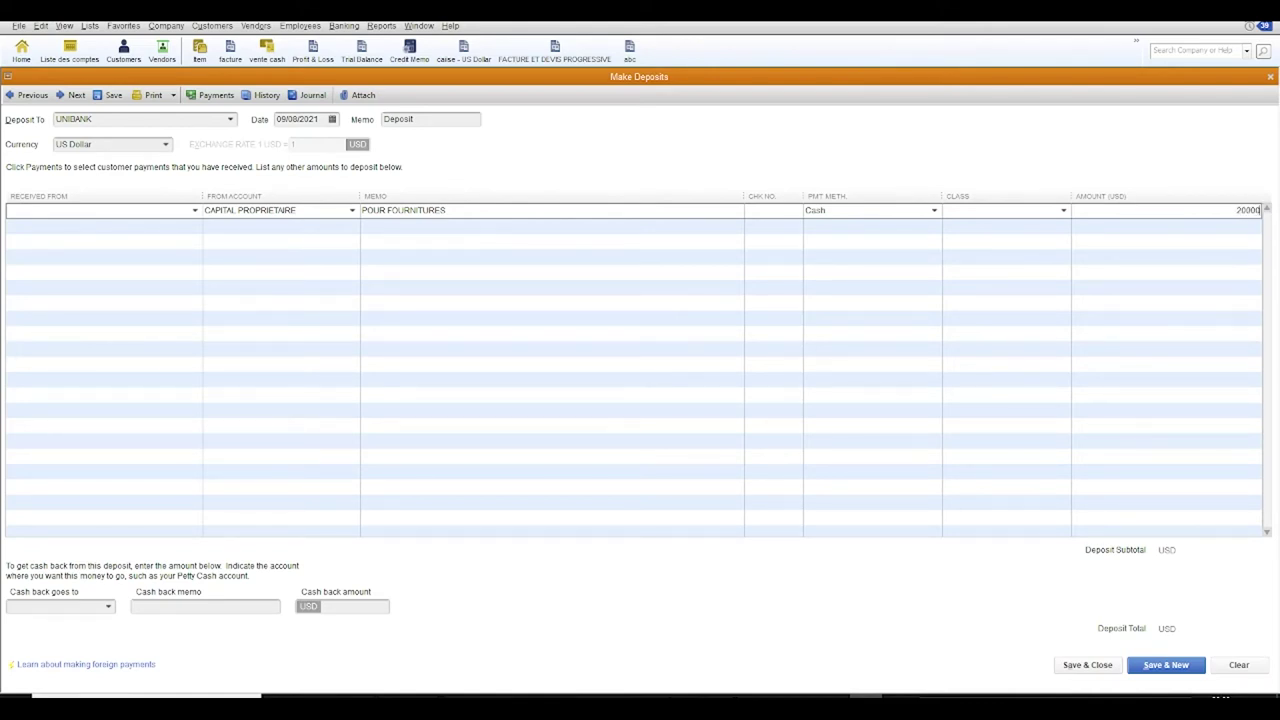
left_click(1146, 229)
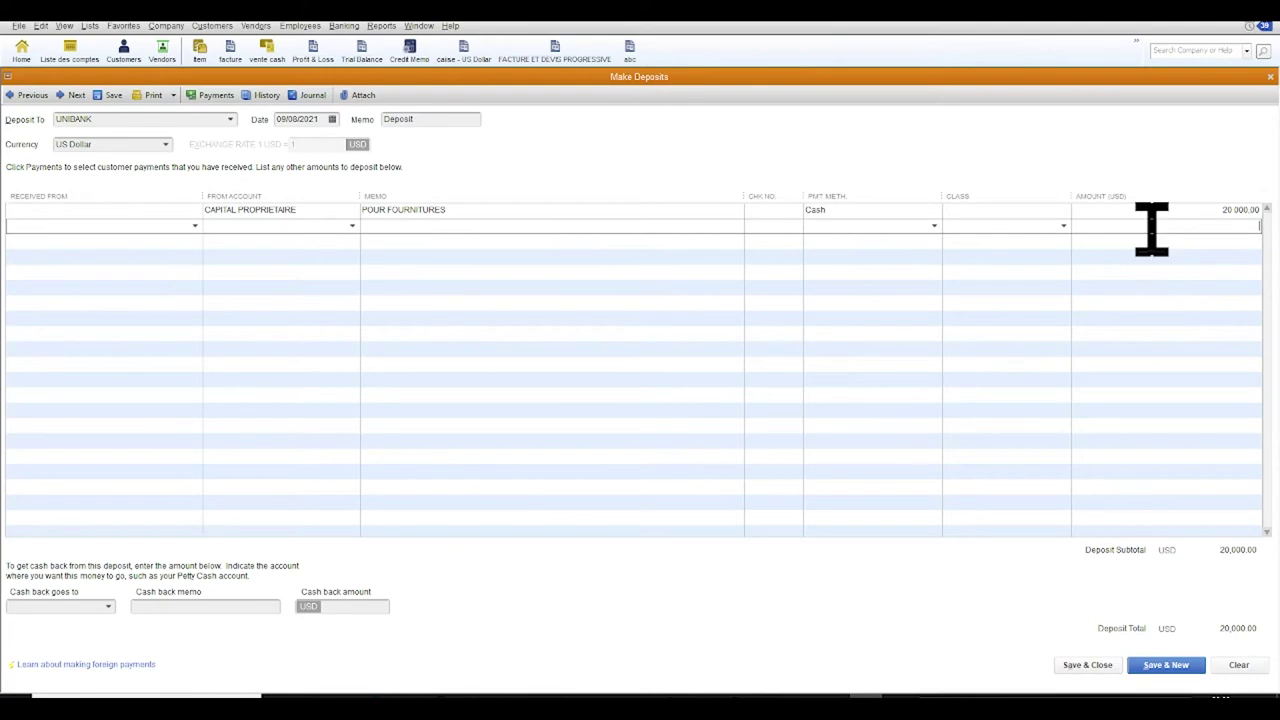
left_click(1085, 666)
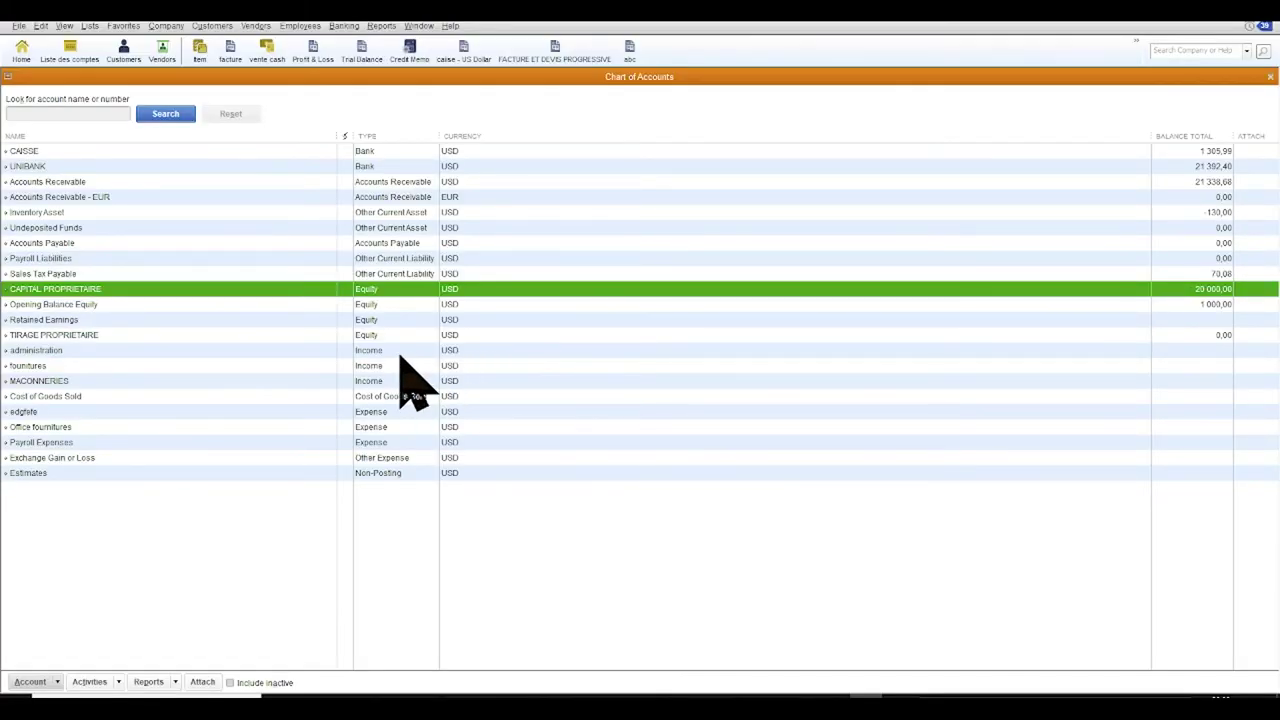
Open the CAPITAL PROPRIETAIRE account register and enter ABC COMPANY as the payee of a new transaction
left_click(70, 337)
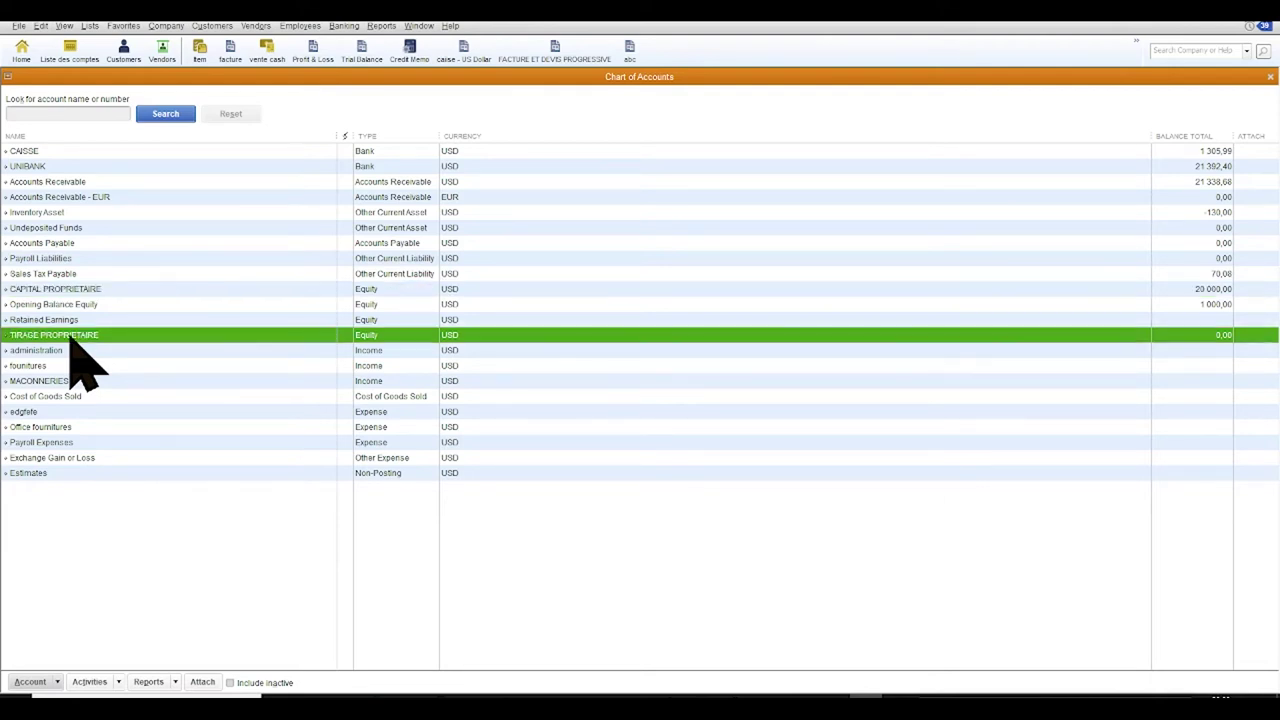
left_click(77, 289)
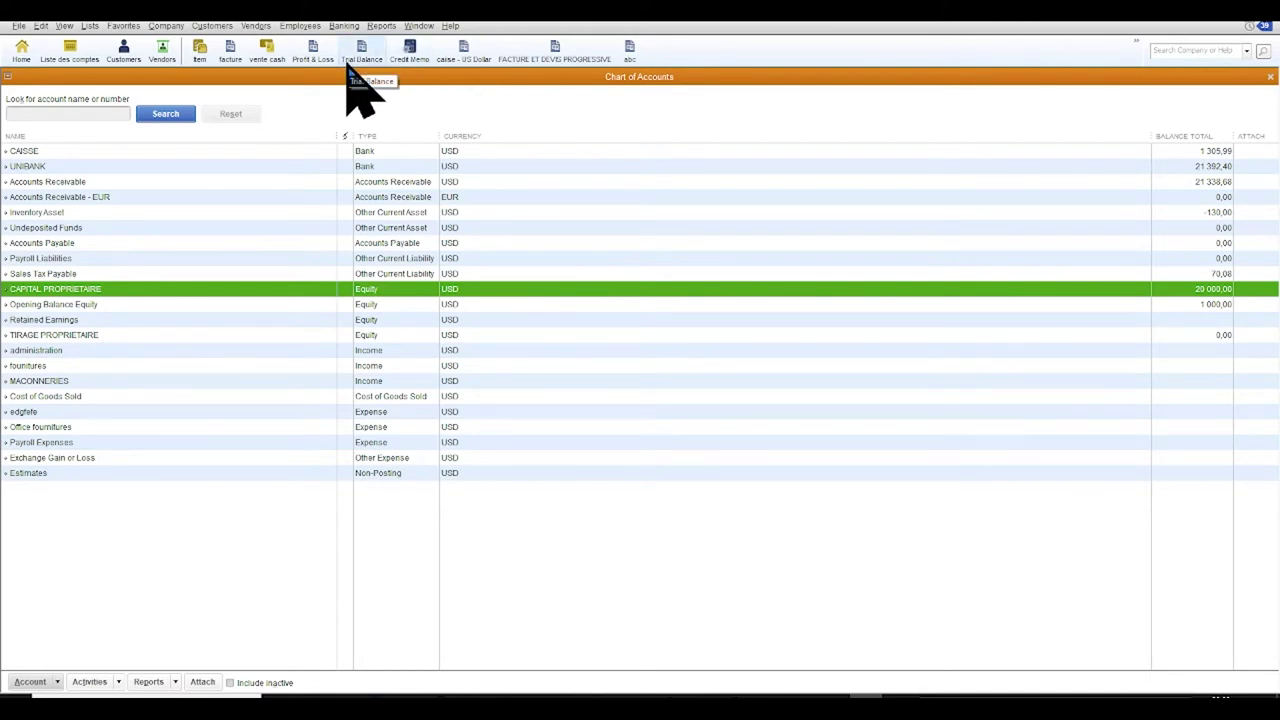
double_click(62, 292)
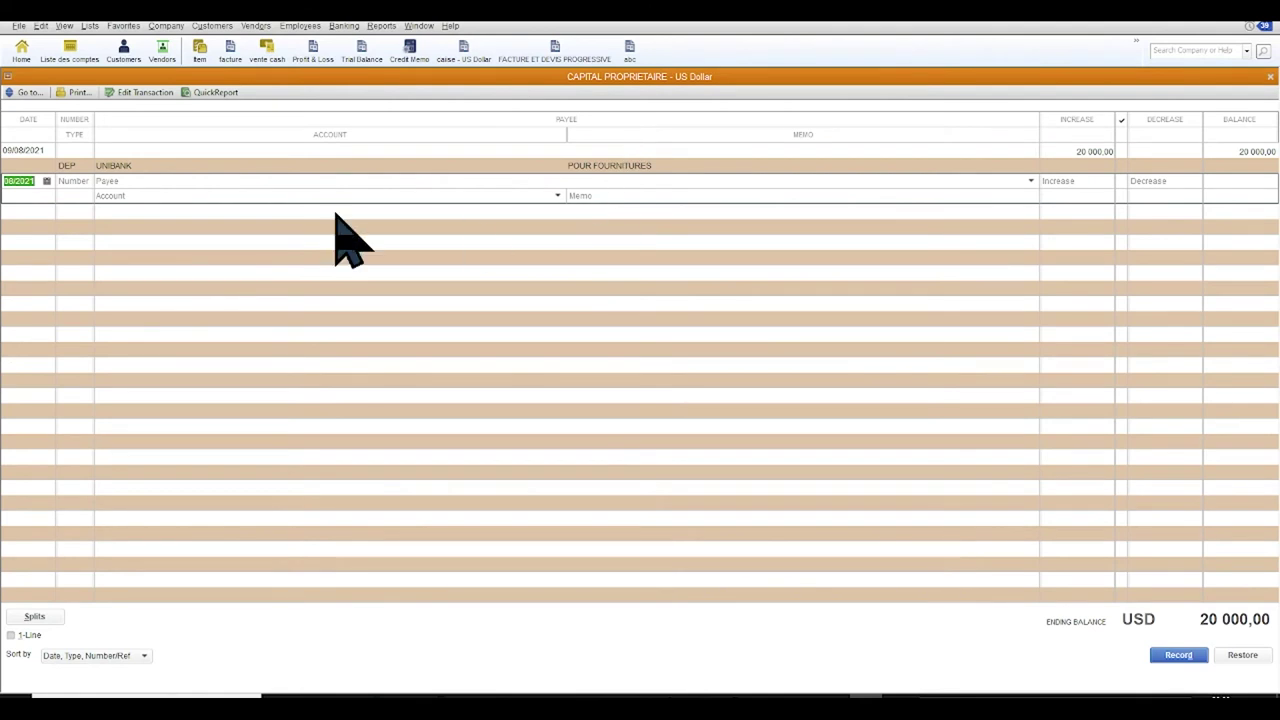
left_click(190, 181)
left_click(156, 181)
type("ABC COMPANY")
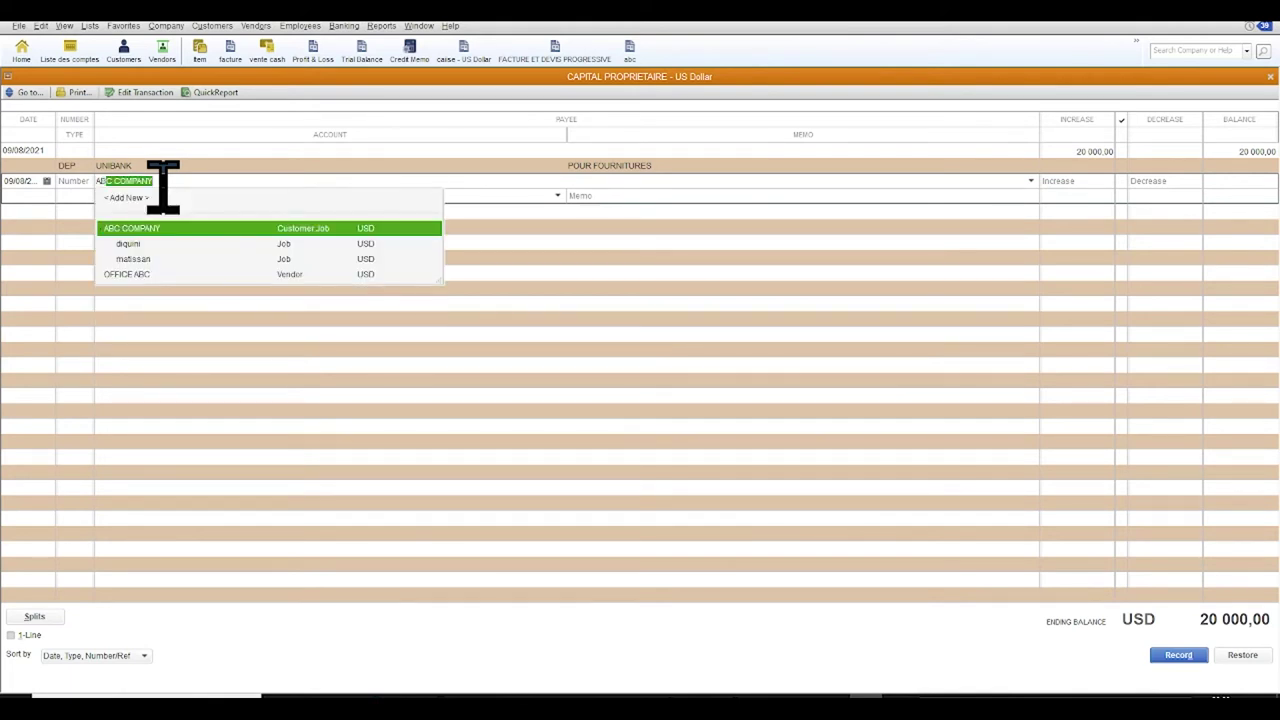
key("Tab")
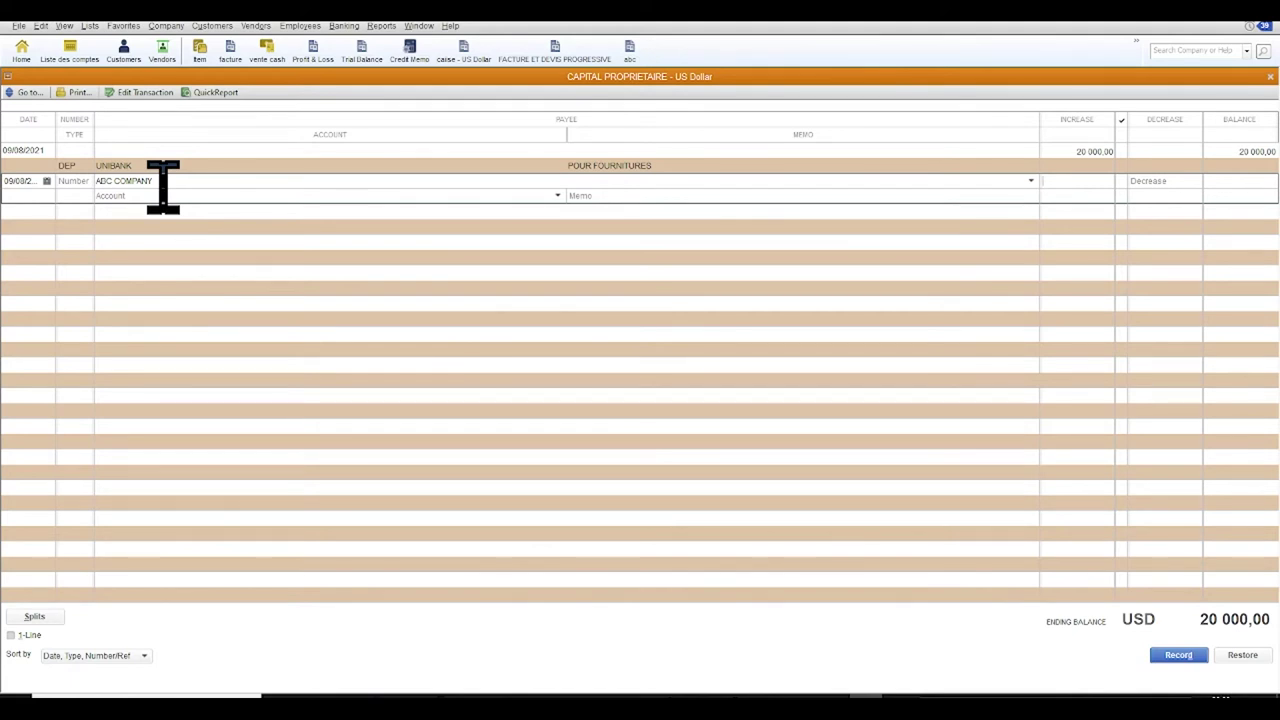
Assign the ABC COMPANY transaction to the Office fournitures account with the memo ACHAT DE MATERIELS DE BUREAU
left_click(144, 196)
type("fournitures")
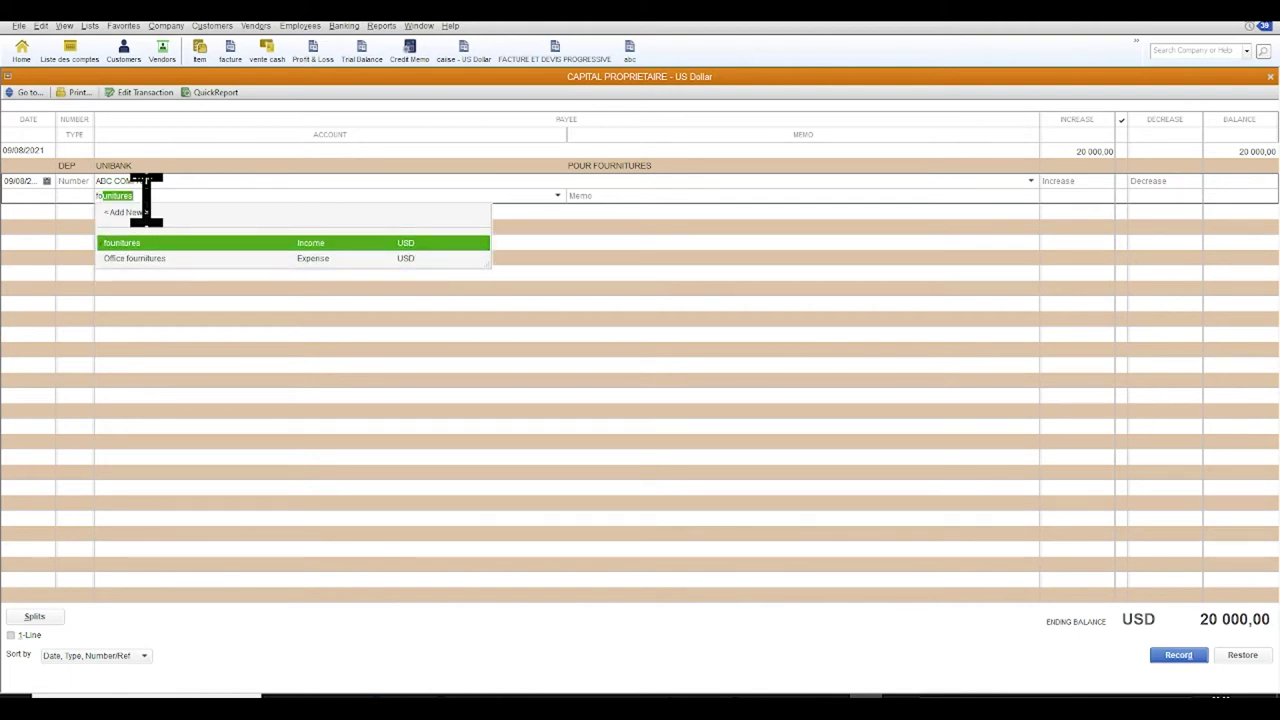
left_click(135, 259)
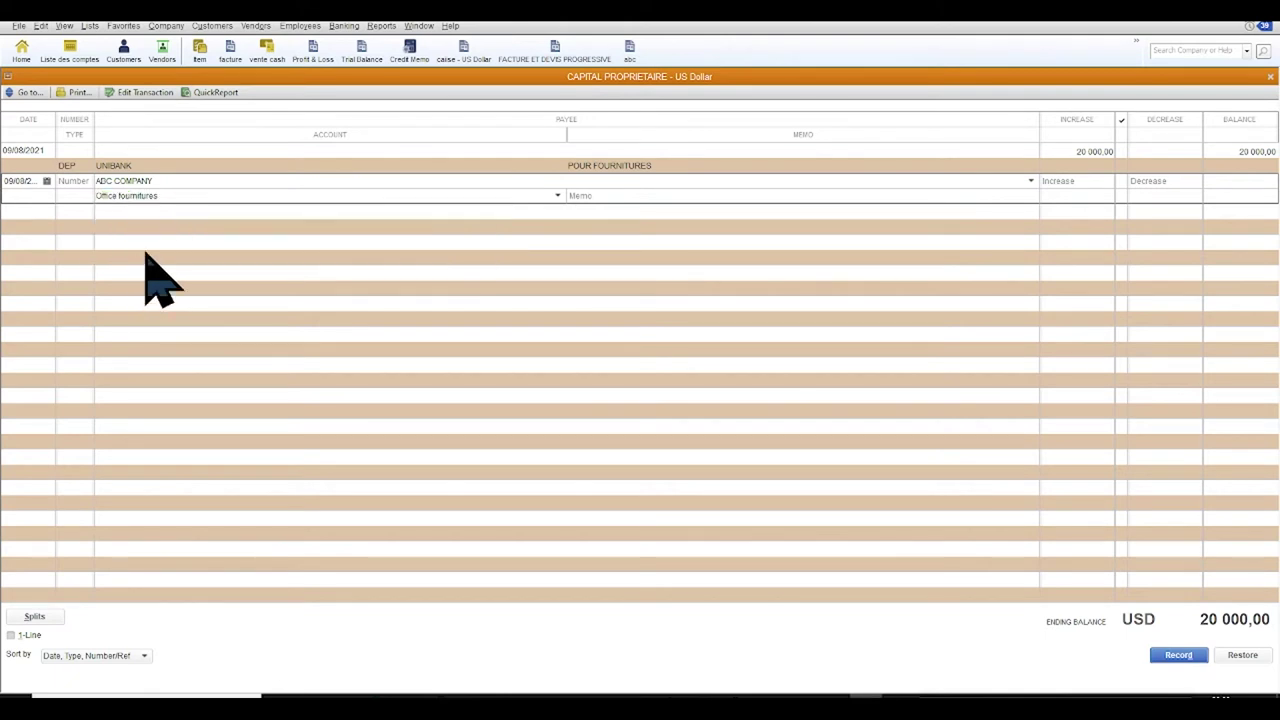
left_click(601, 195)
type("ACHAT DE MATERIELS DE BUREAU")
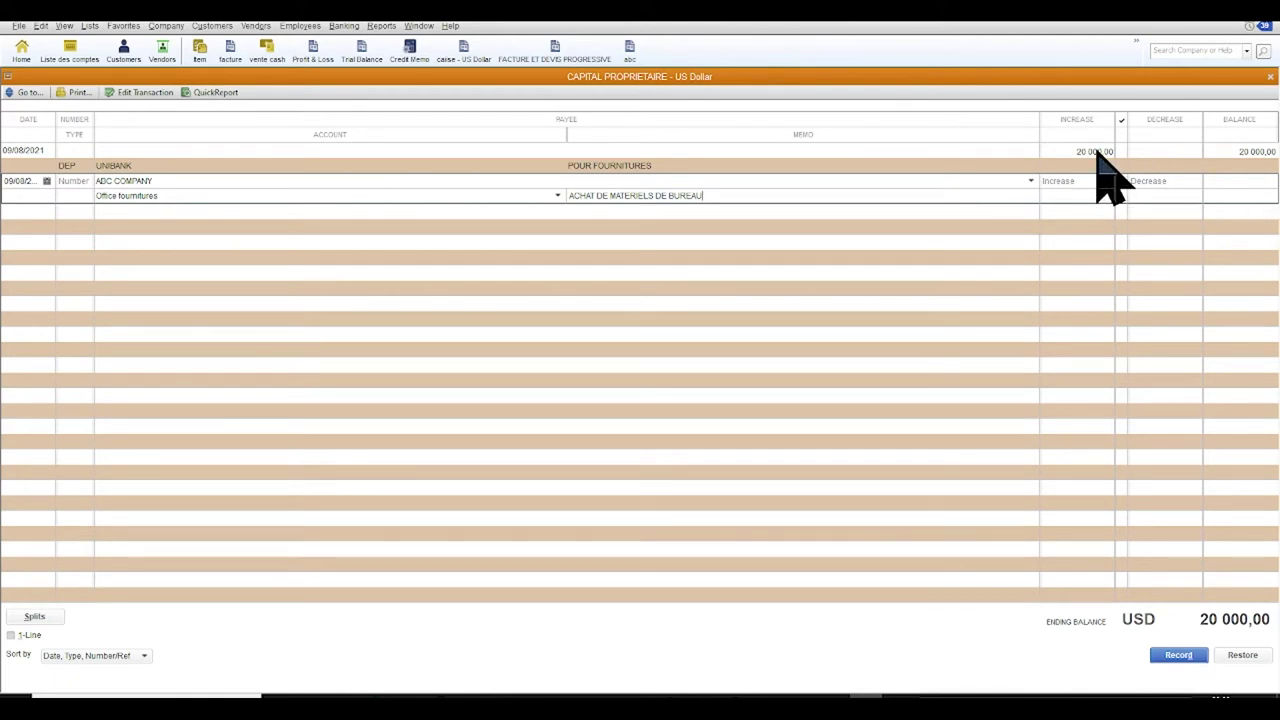
Enter a decrease of 2000 for the ABC COMPANY transaction, record it, and close the register
left_click(1170, 180)
type("2000")
left_click(1180, 655)
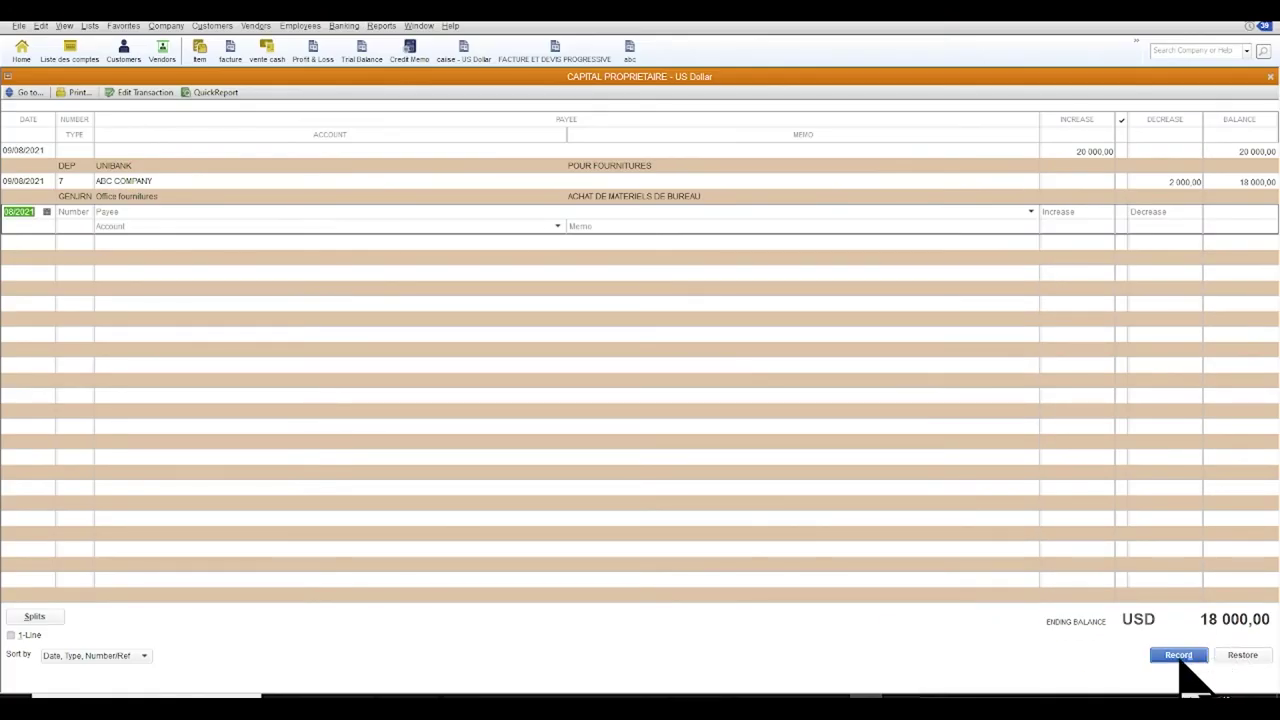
left_click(1270, 77)
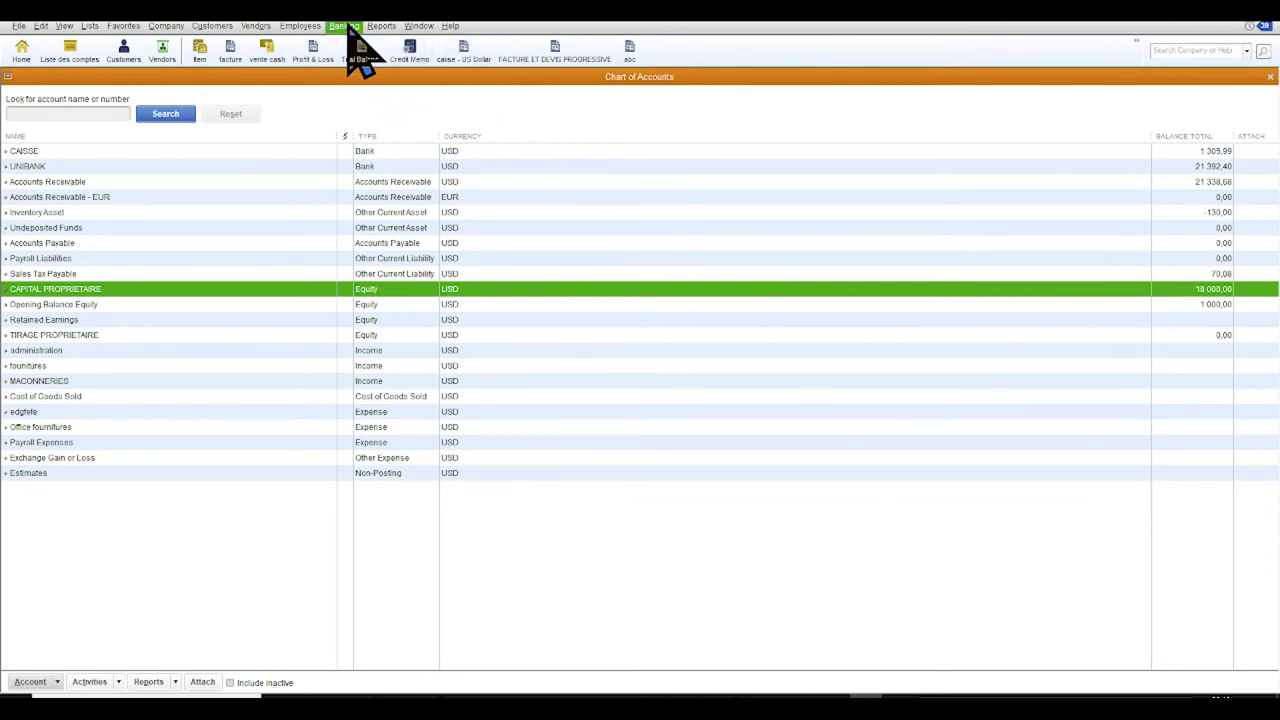
Run the Trial Balance report and set its date range to All
left_click(381, 26)
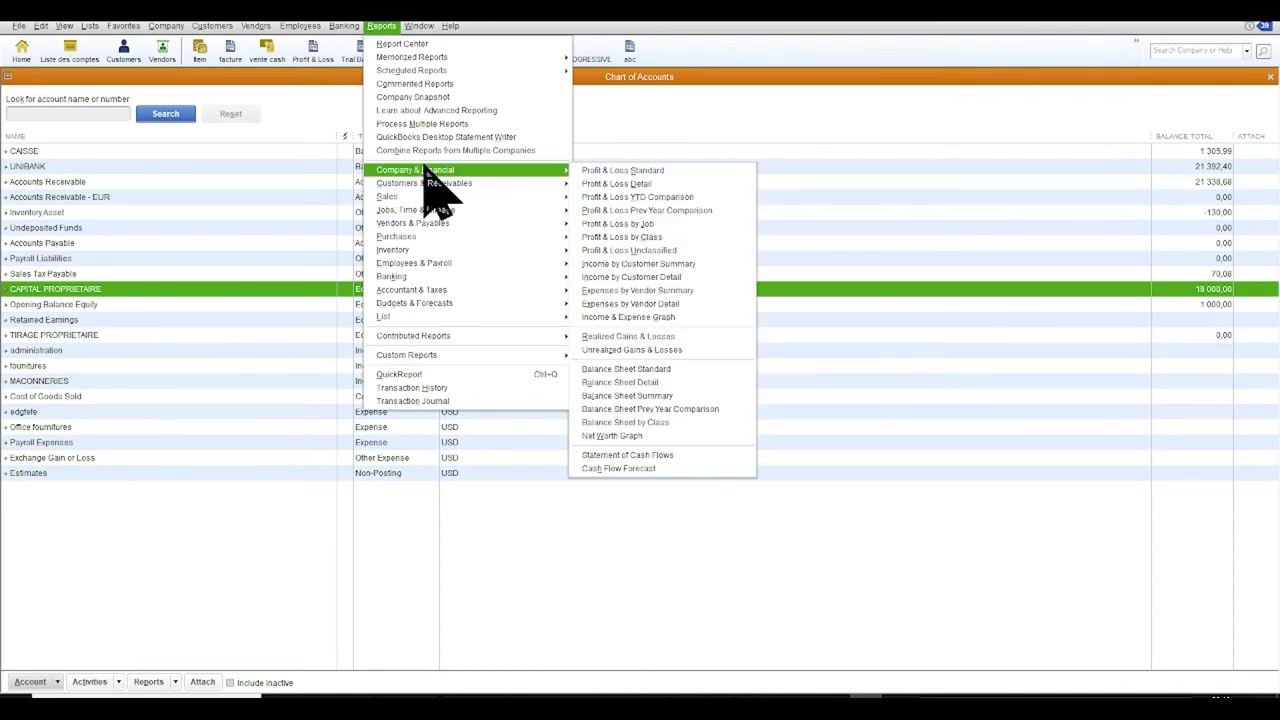
mouse_move(431, 293)
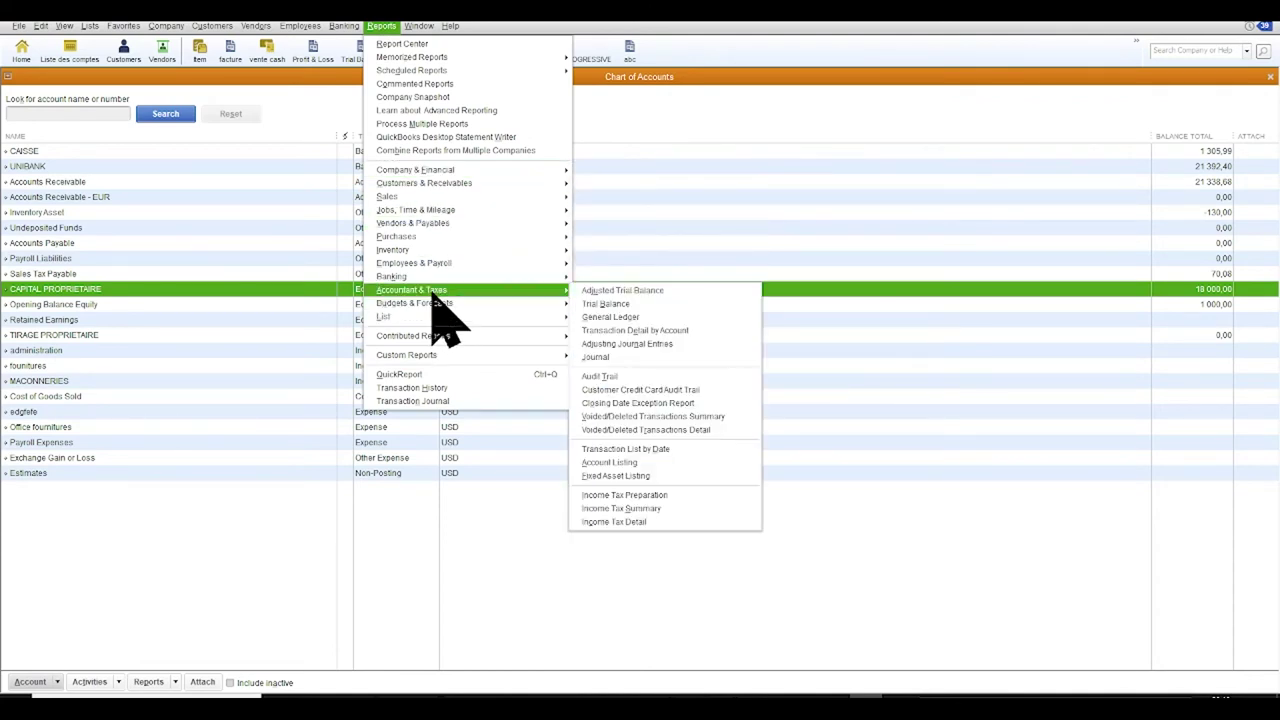
left_click(612, 305)
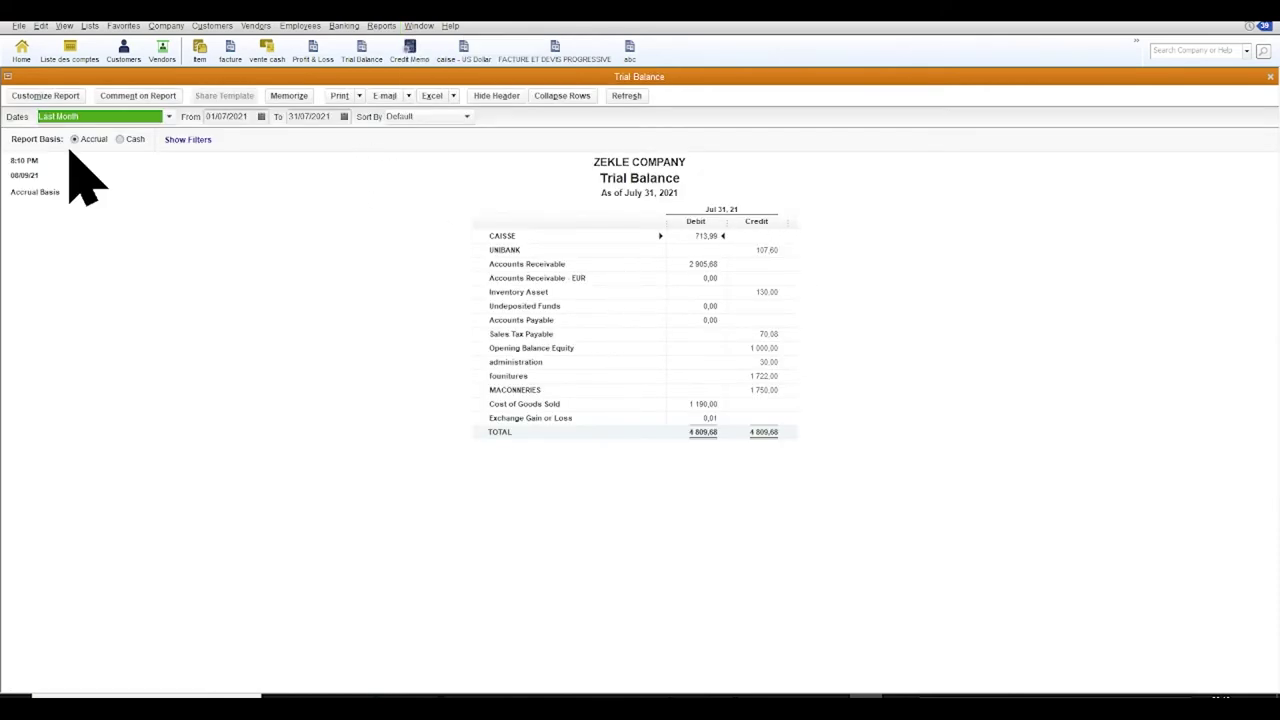
left_click(80, 117)
scroll(88, 172, "up", 2)
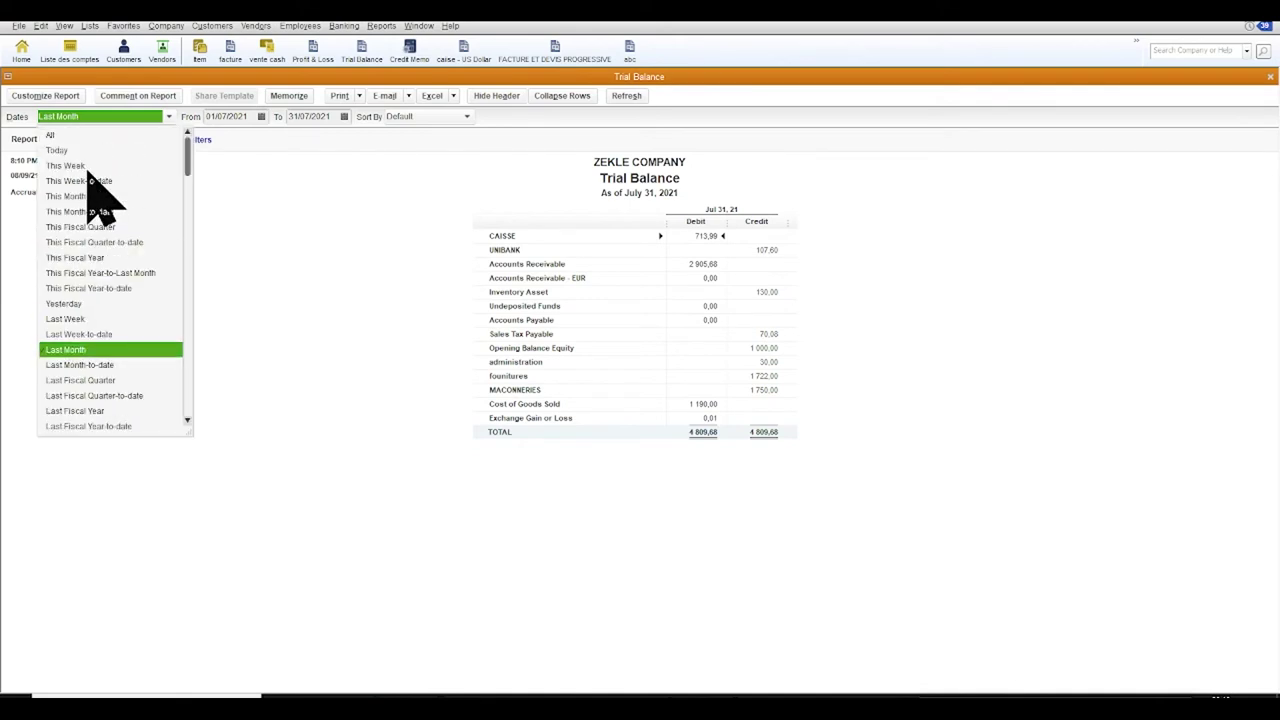
left_click(50, 135)
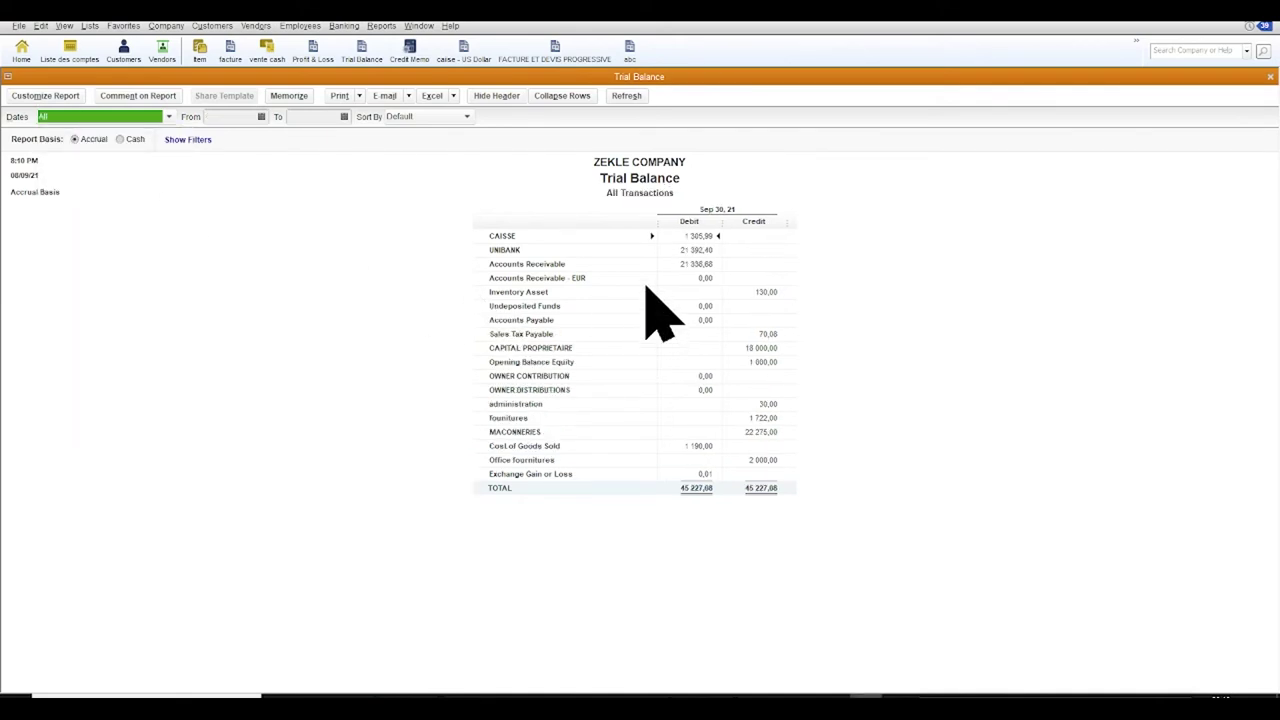
Review the UNIBANK, CAPITAL PROPRIETAIRE and Office fournitures amounts in the Trial Balance, and close the report without memorizing it
left_click(705, 249)
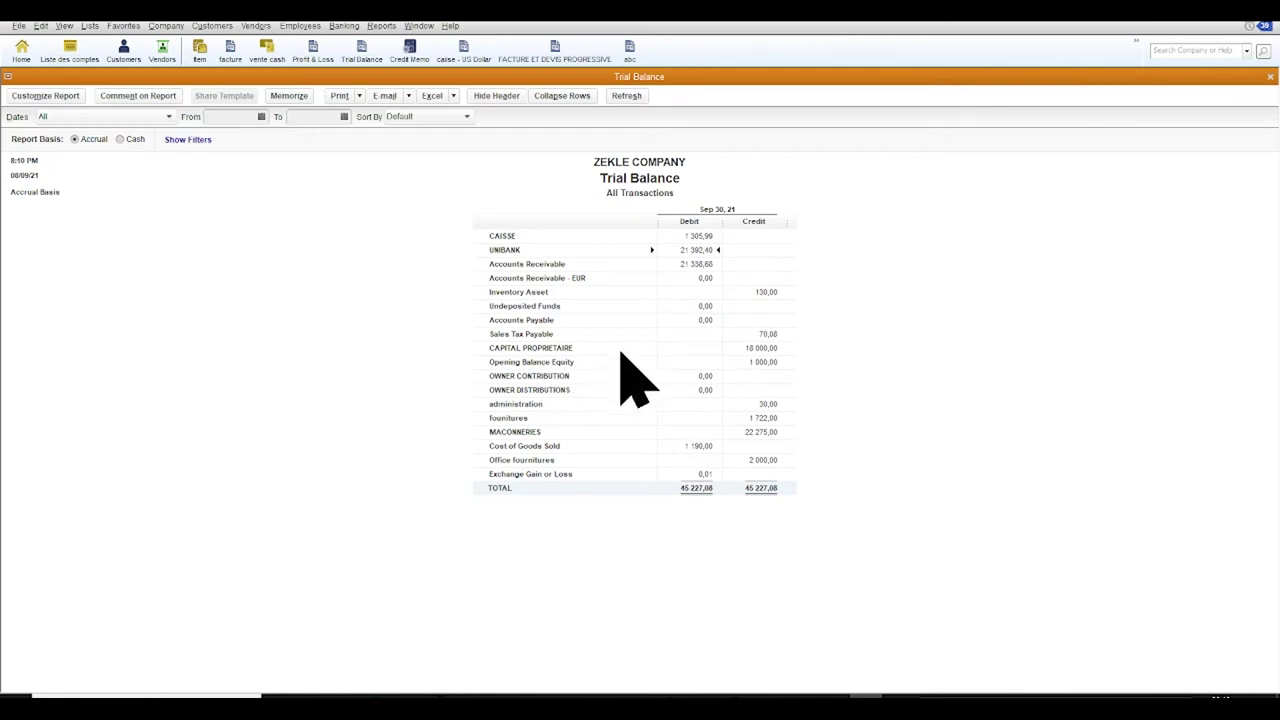
left_click(768, 348)
left_click(760, 459)
left_click(1270, 77)
left_click(645, 323)
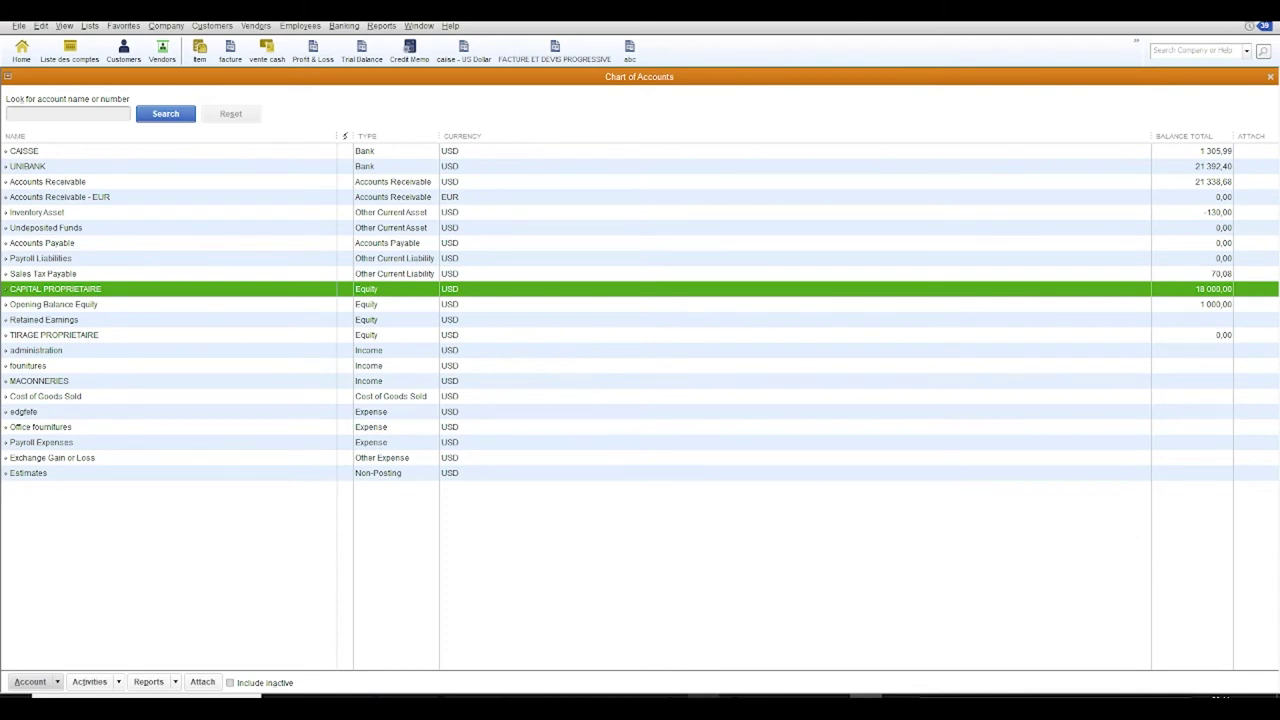
Start a new check from the UNIBANK account and assign its first expense line to TIRAGE PROPRIETAIRE
left_click(50, 337)
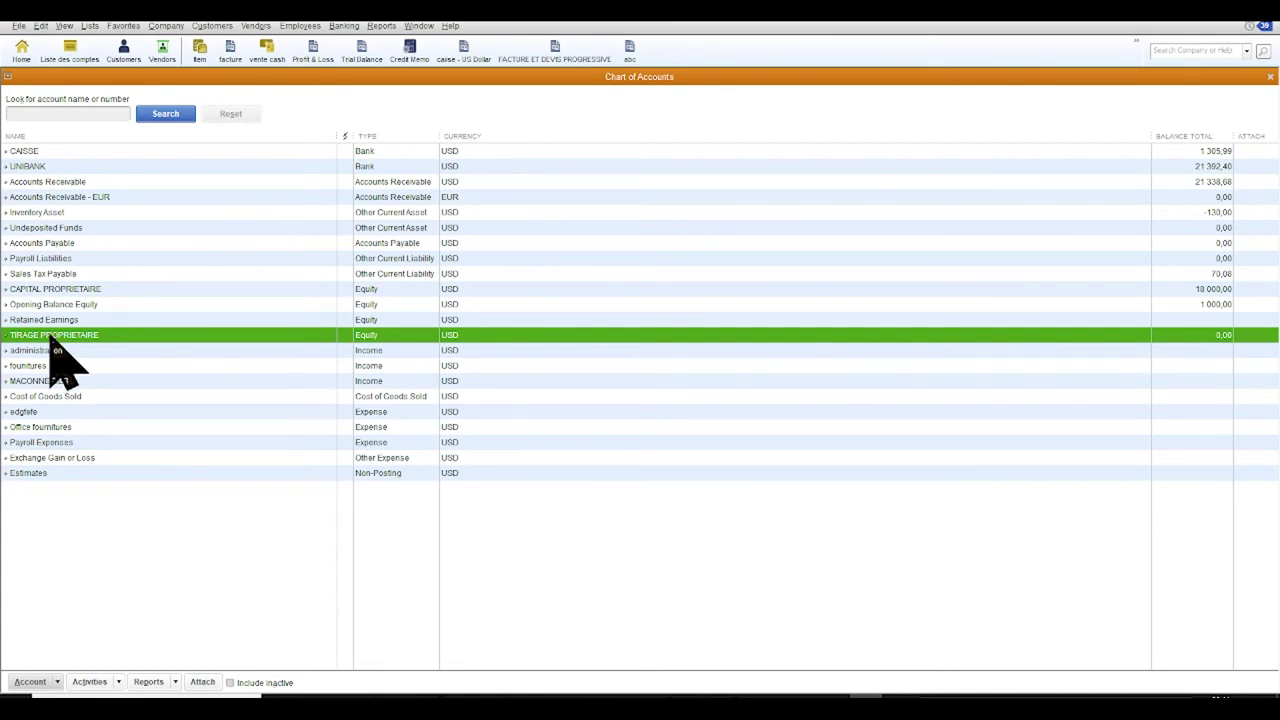
left_click(345, 27)
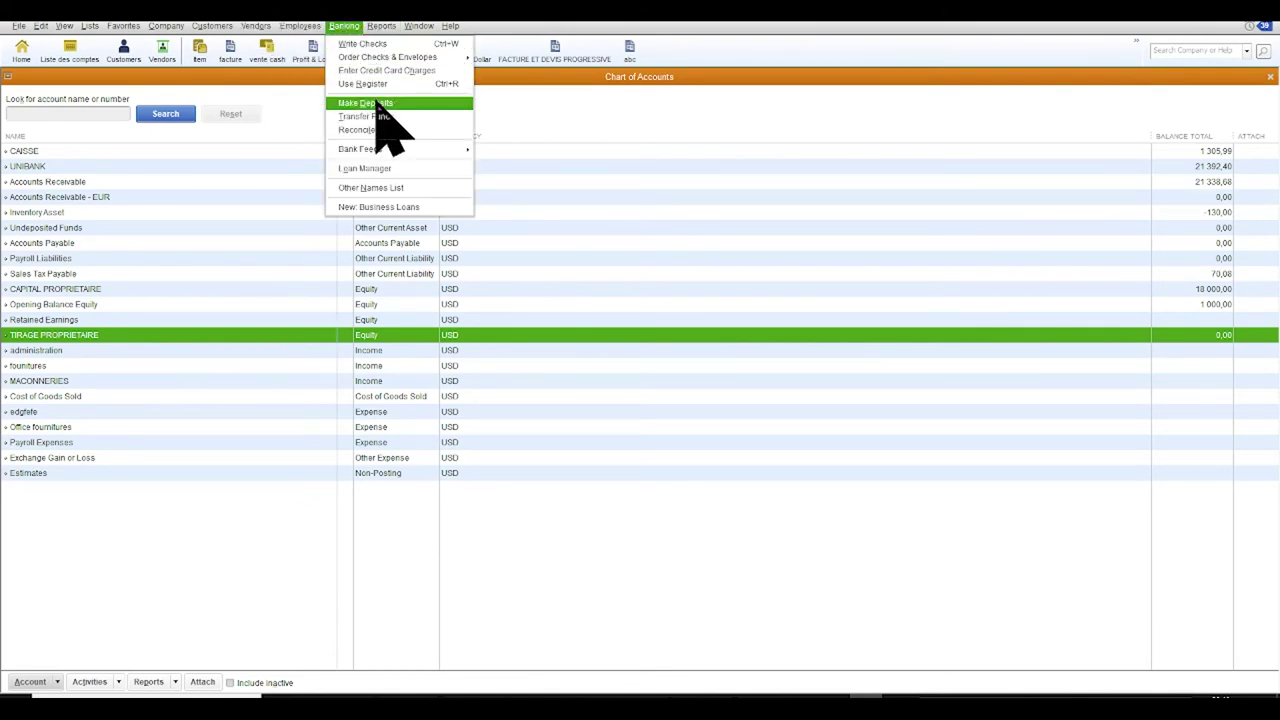
left_click(363, 45)
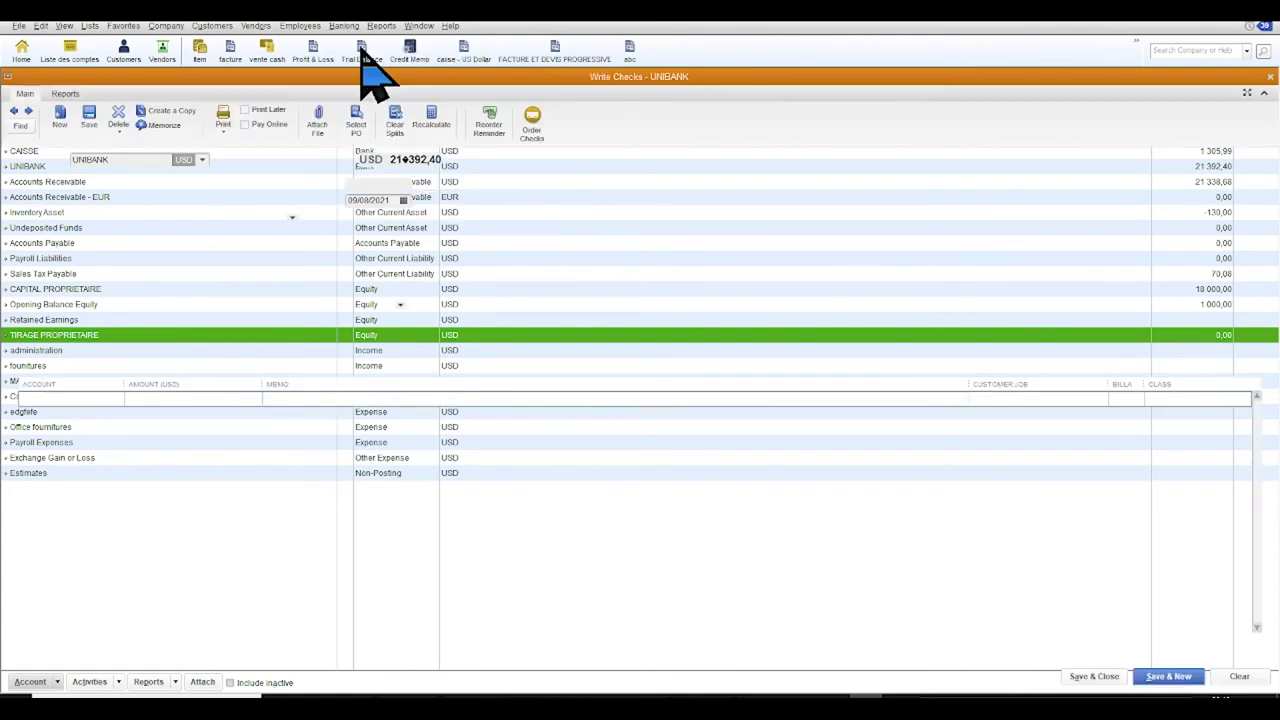
left_click(132, 160)
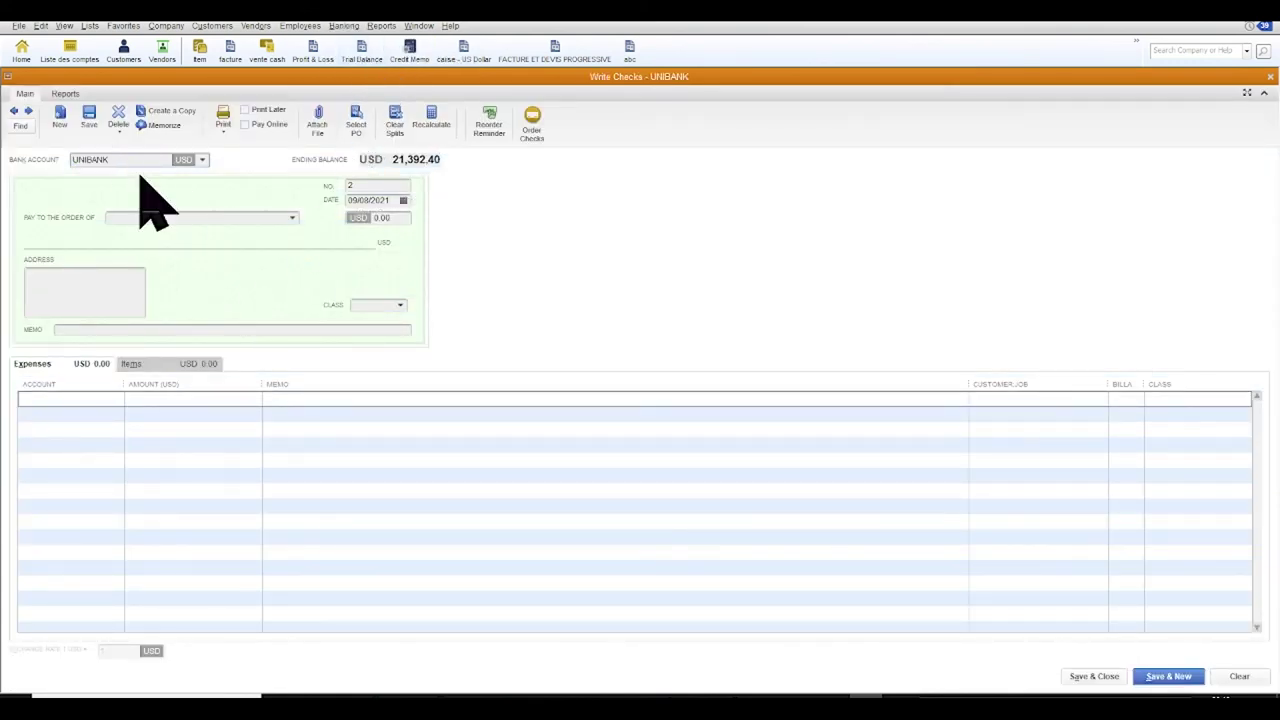
left_click(196, 217)
left_click(70, 398)
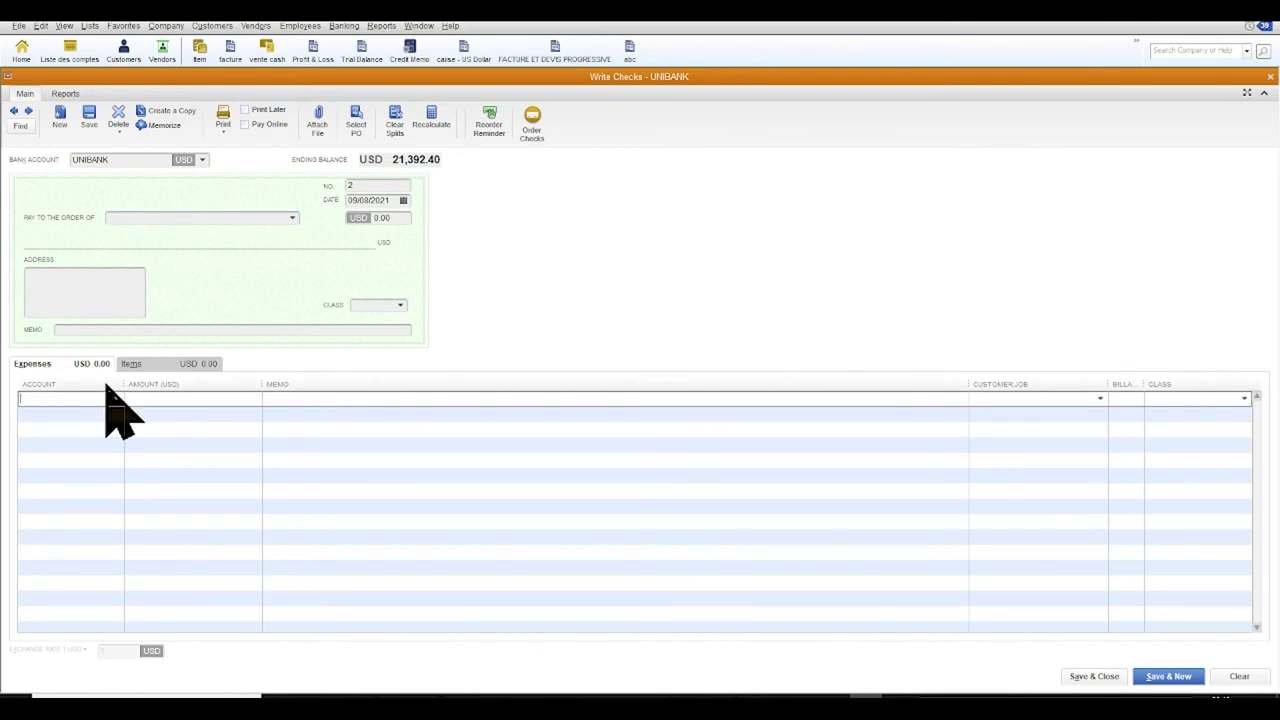
type("TIRAGE PROPRIETAIRE")
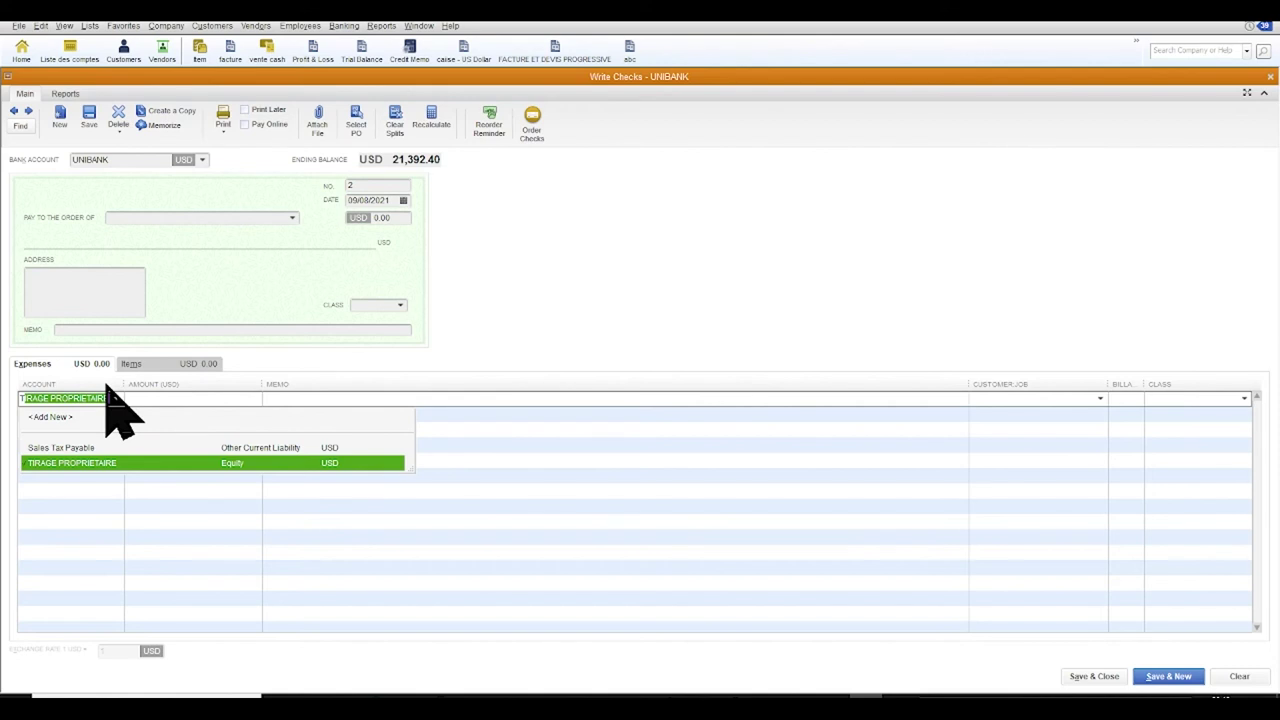
left_click(325, 463)
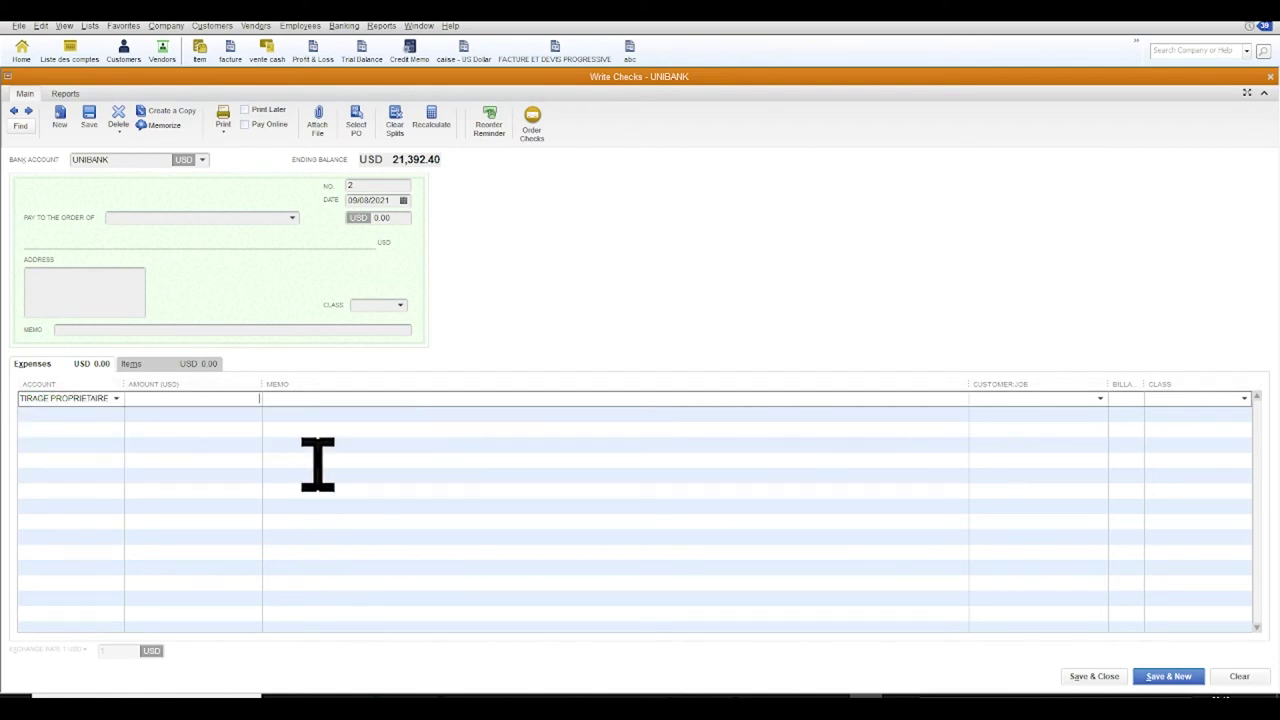
Enter an amount of 3,000 and the memo POUR HOPITAL DE MON FILS on the TIRAGE PROPRIETAIRE expense line
key("Tab")
type("3,000")
left_click(343, 413)
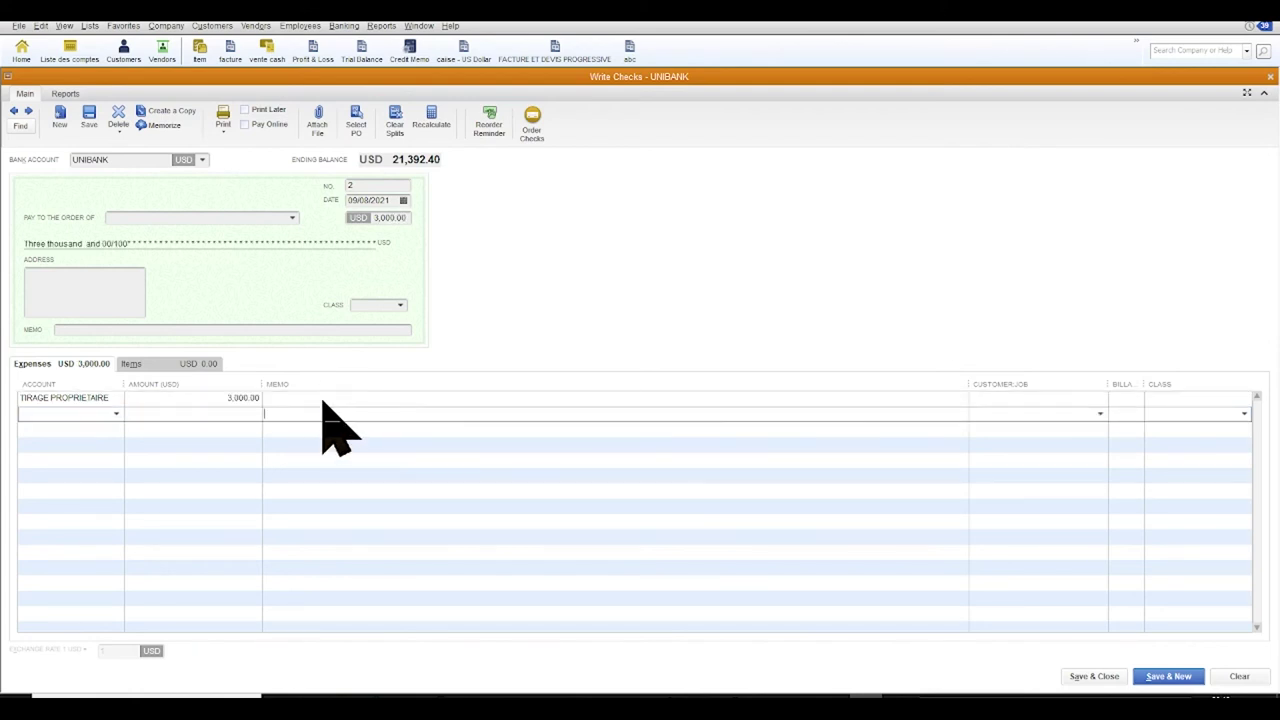
left_click(322, 400)
type("PO")
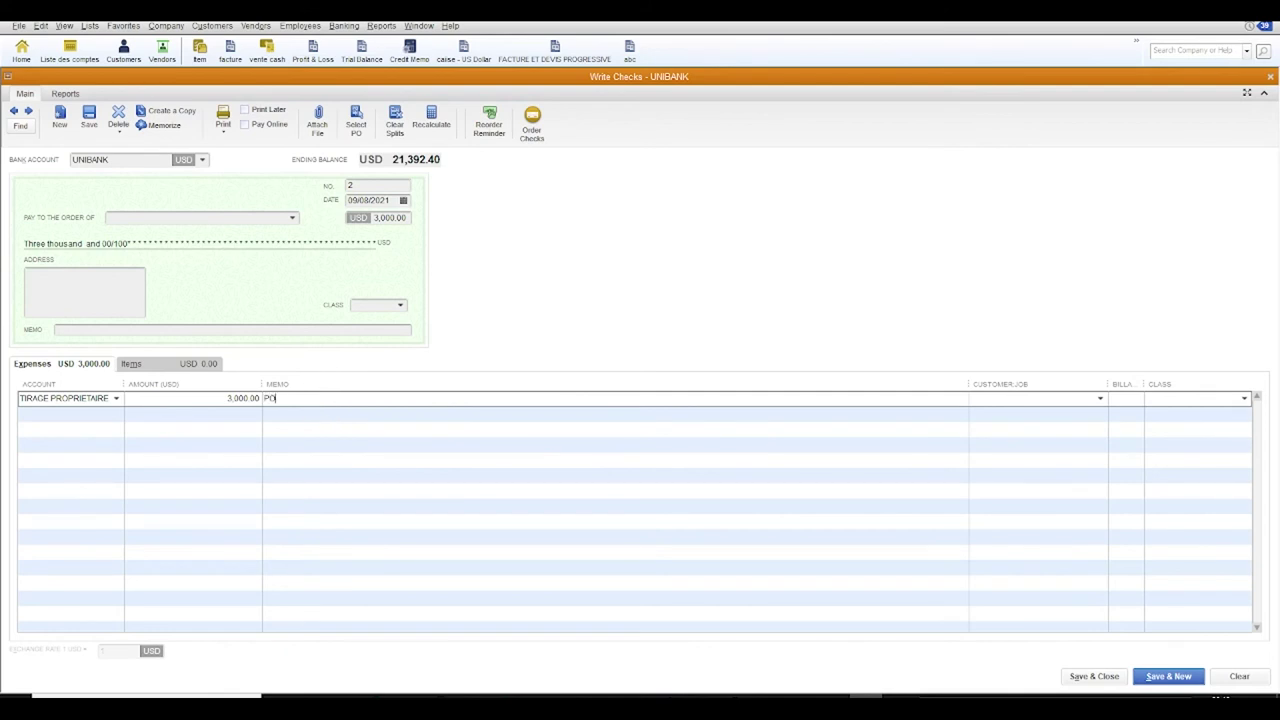
type("UR HOPITAL DE MON FILS")
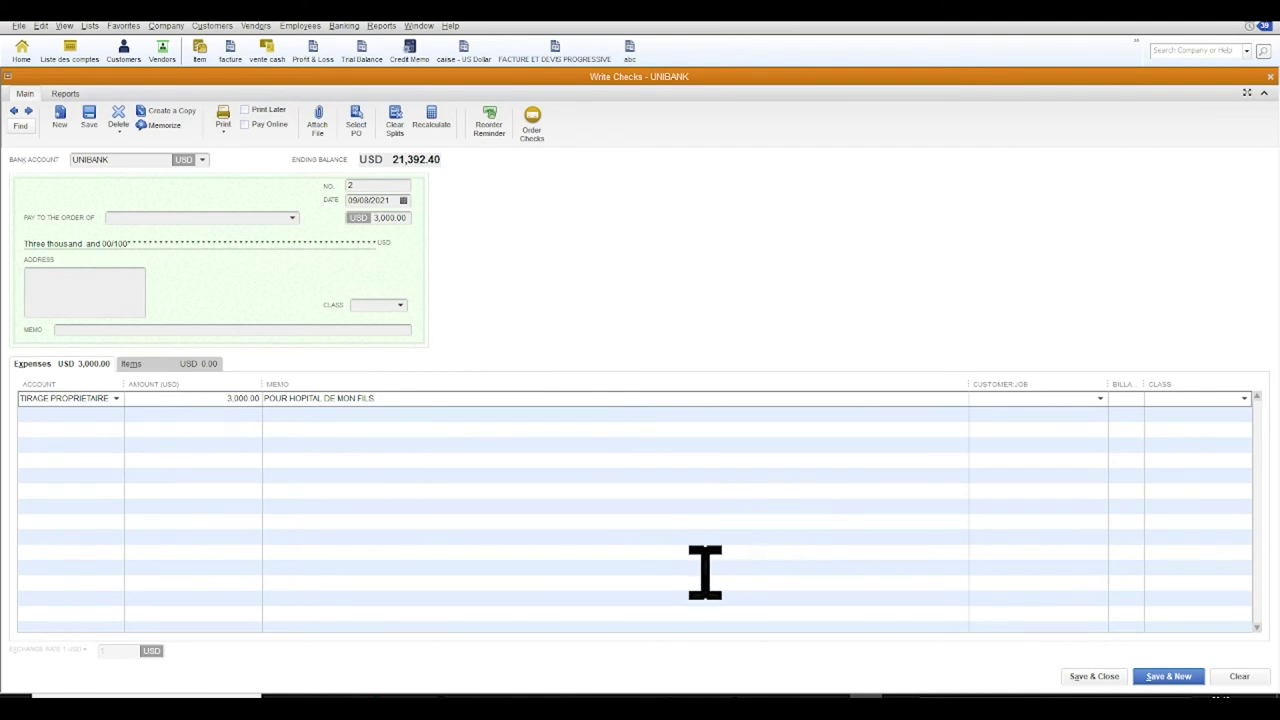
Copy the expense line's memo text into the check's own memo
left_click(137, 330)
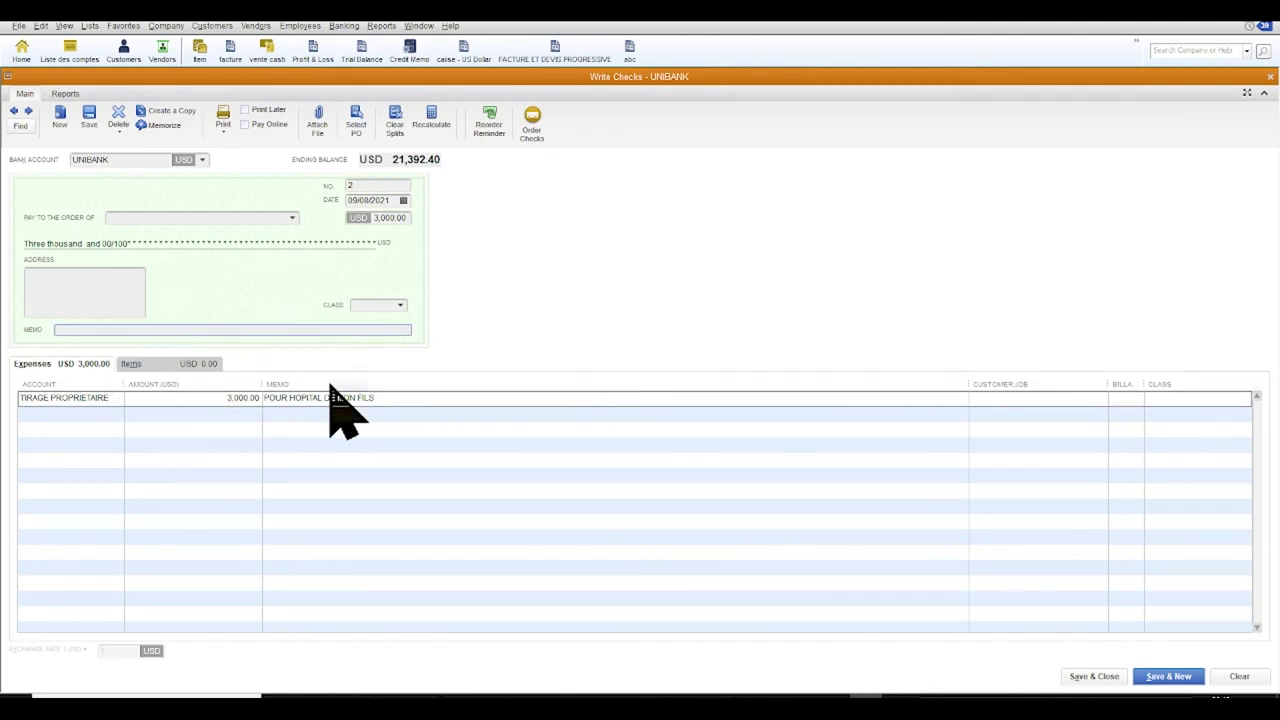
left_click_drag(265, 398, 543, 397)
key("ctrl+c")
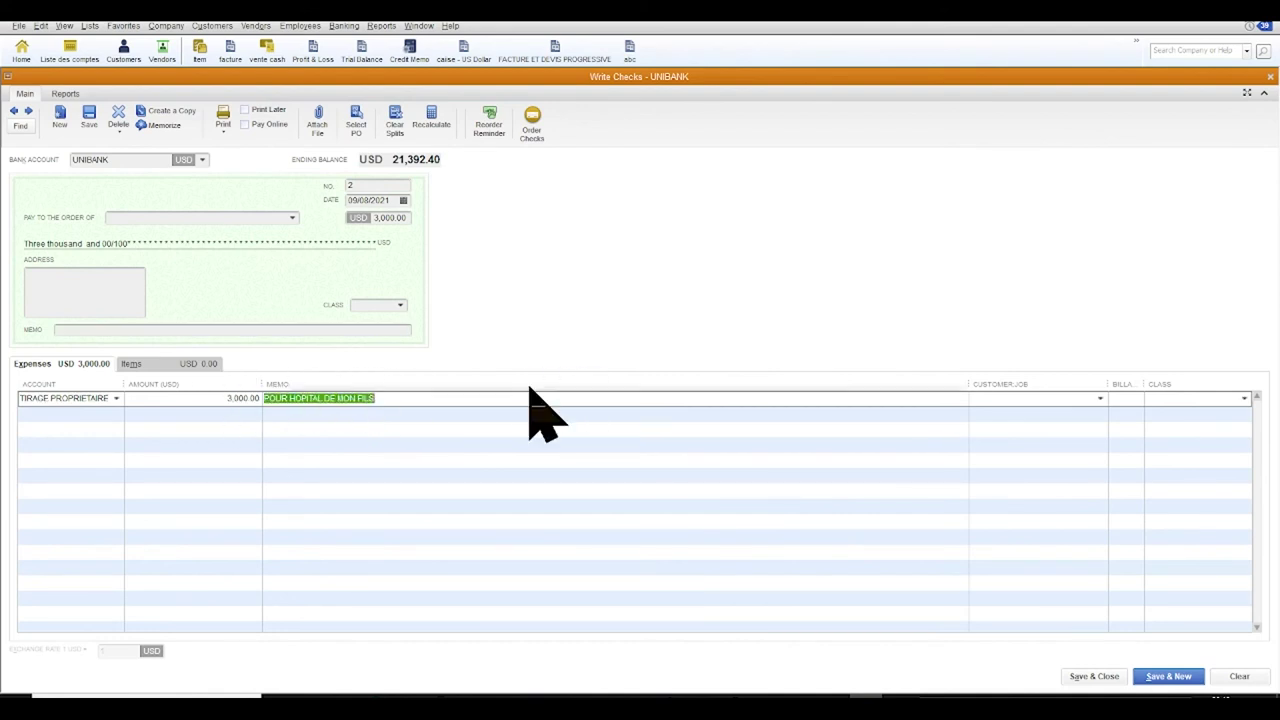
left_click(104, 329)
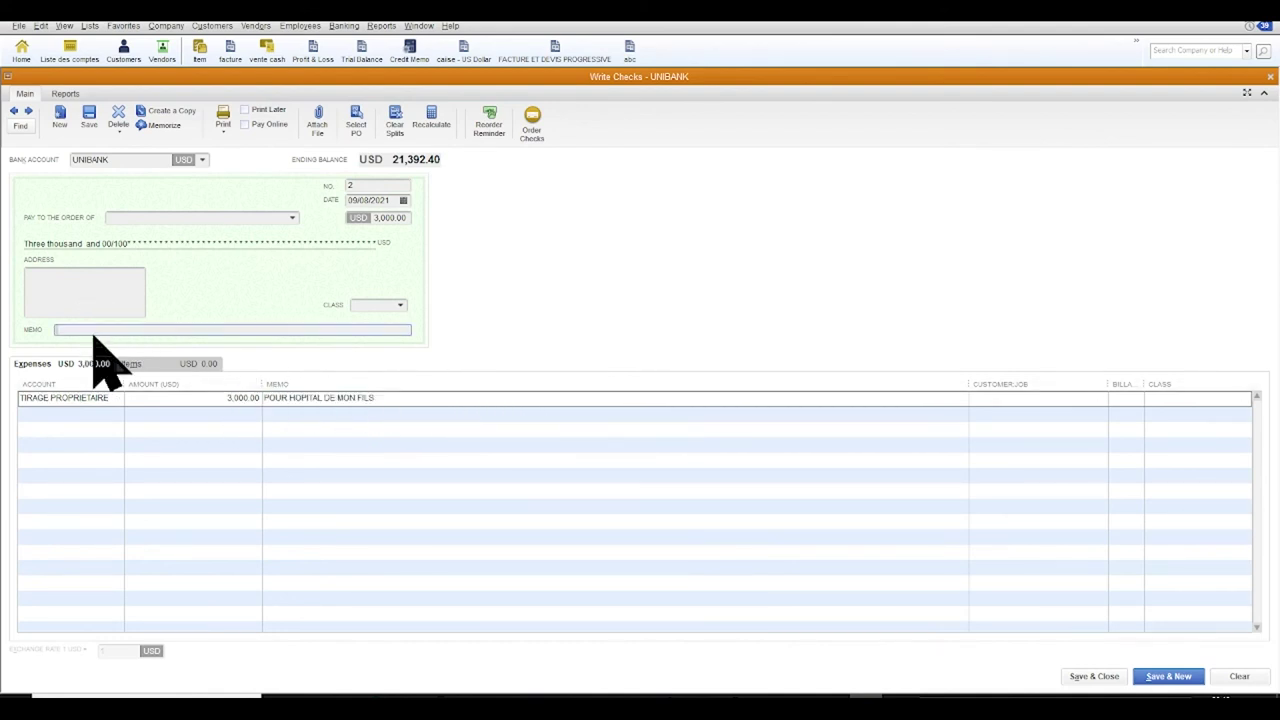
key("ctrl+v")
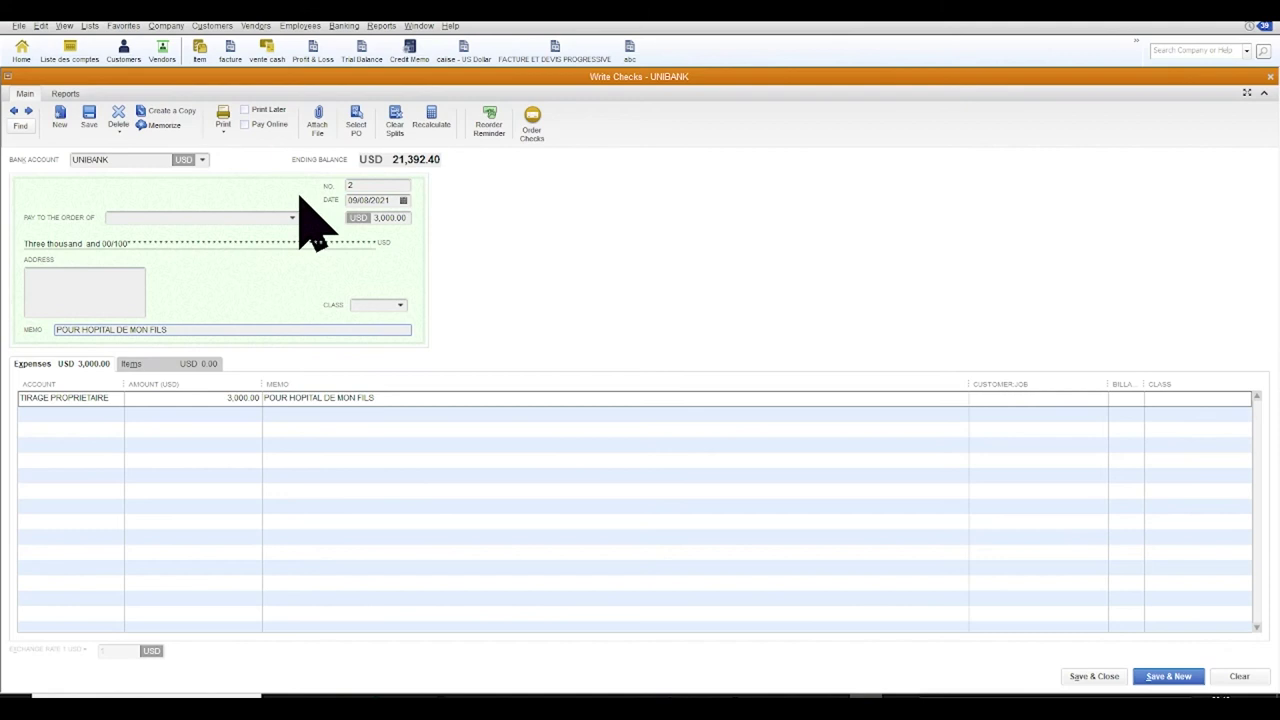
Set the check number to 541, then save and close the check
left_click(358, 185)
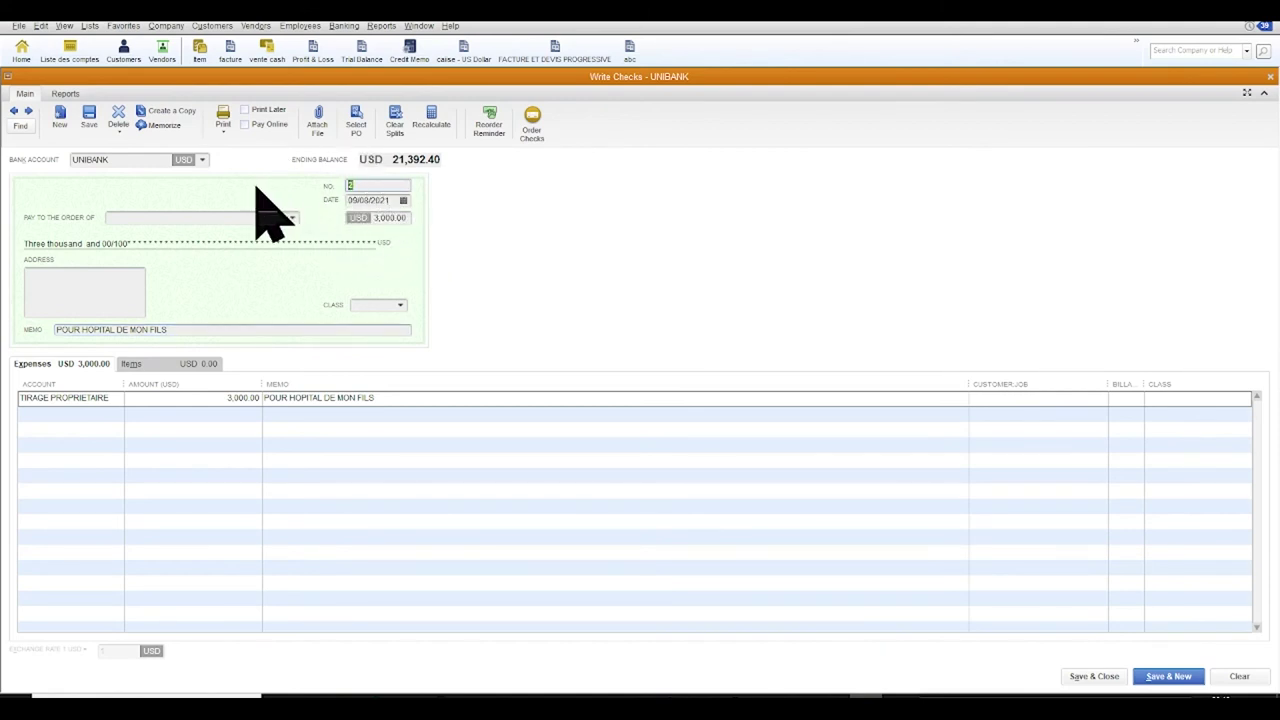
type("541")
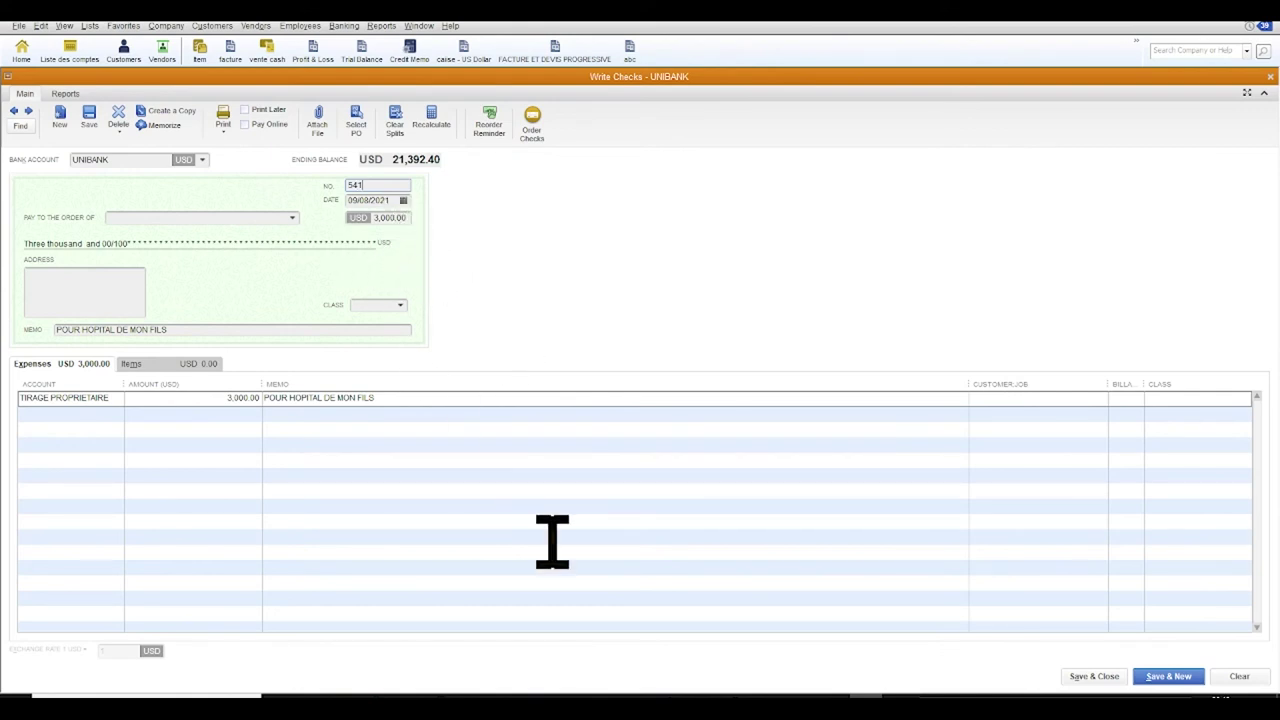
left_click(1095, 676)
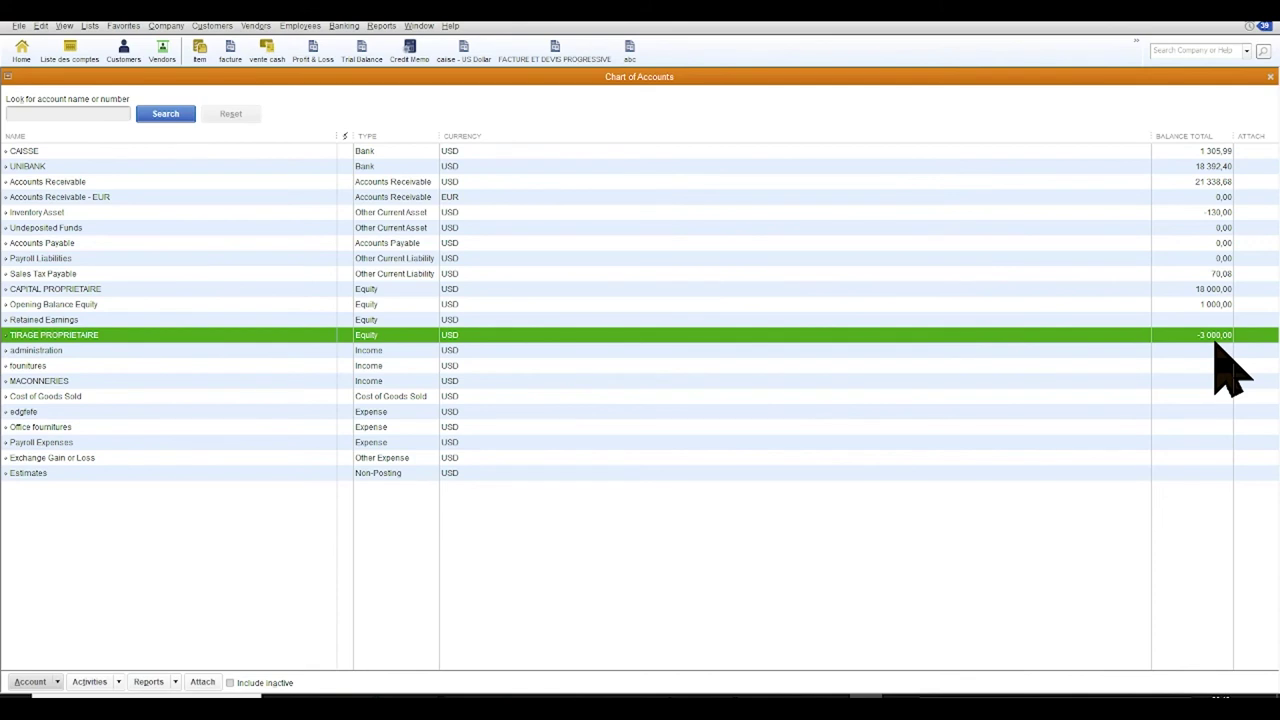
Review the UNIBANK and CAPITAL PROPRIETAIRE balances in the Chart of Accounts
left_click(1200, 184)
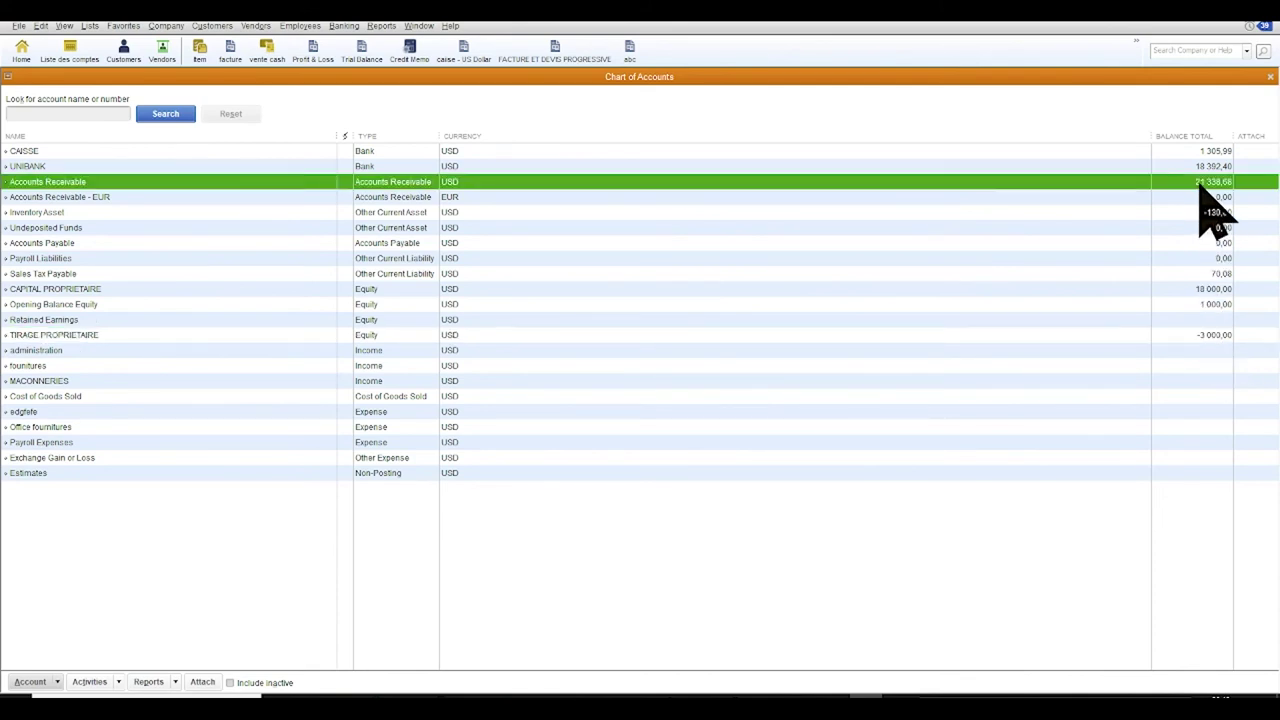
left_click(45, 167)
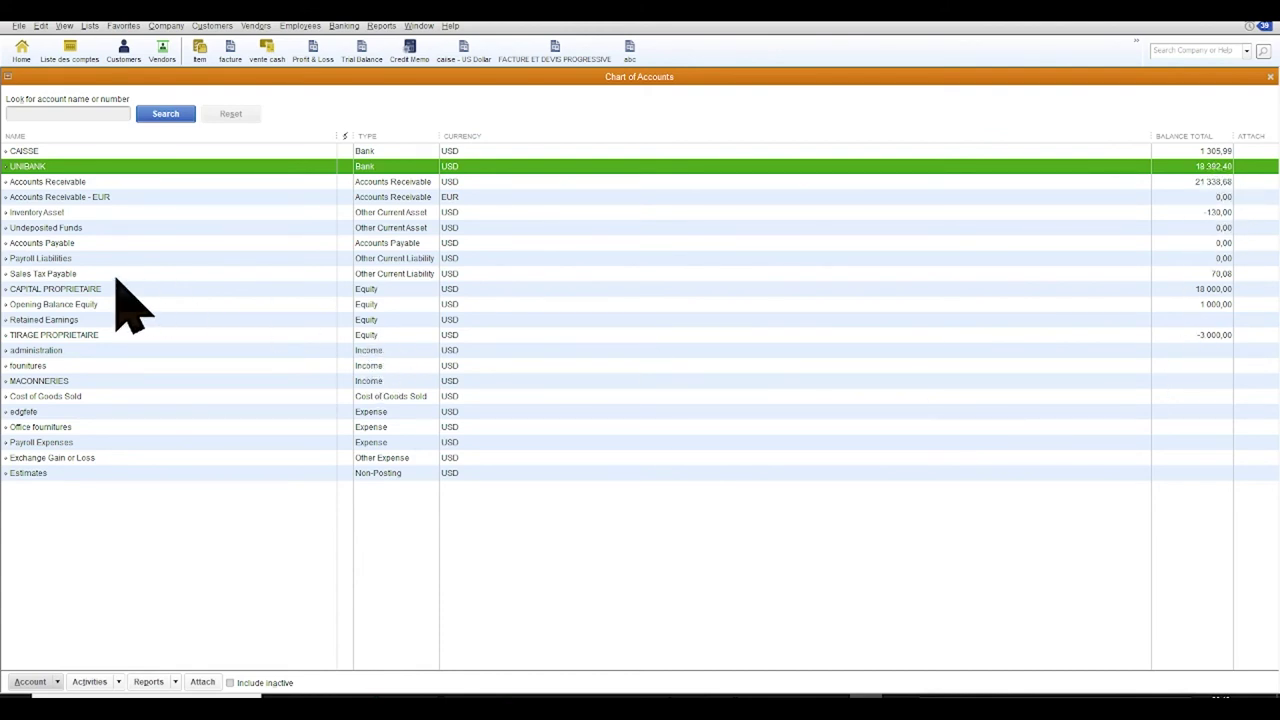
left_click(45, 290)
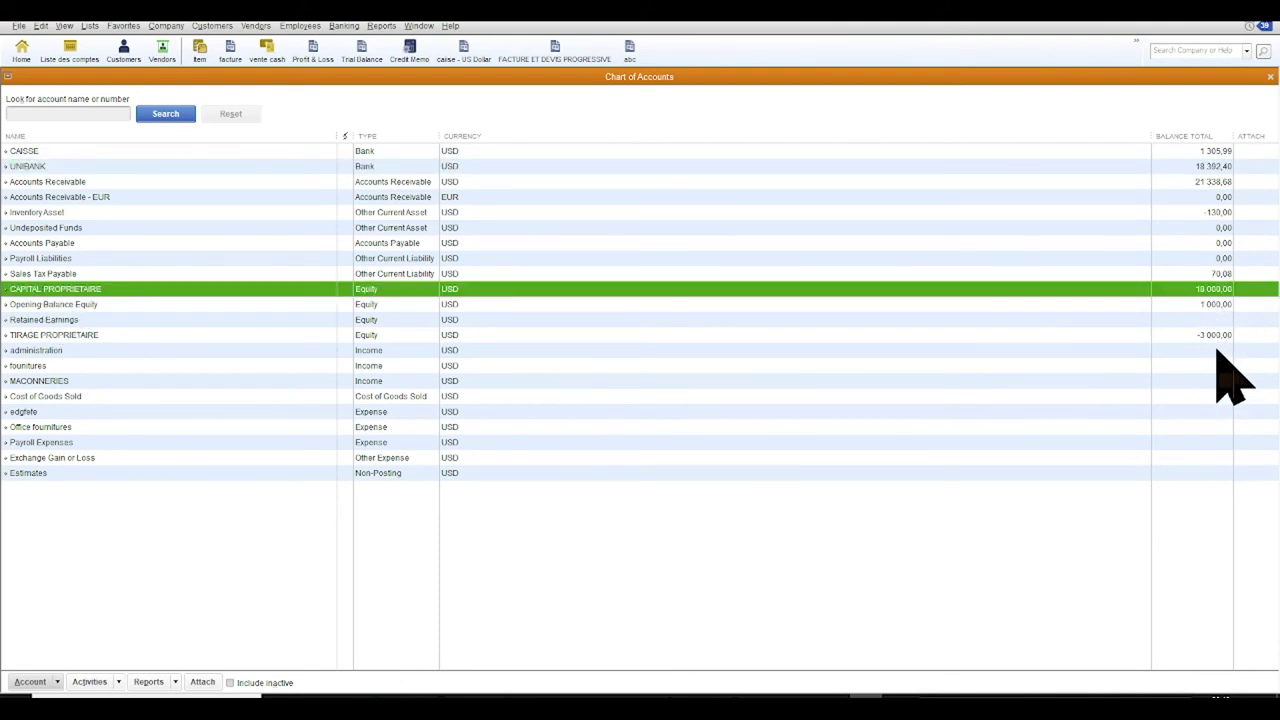
left_click(1202, 167)
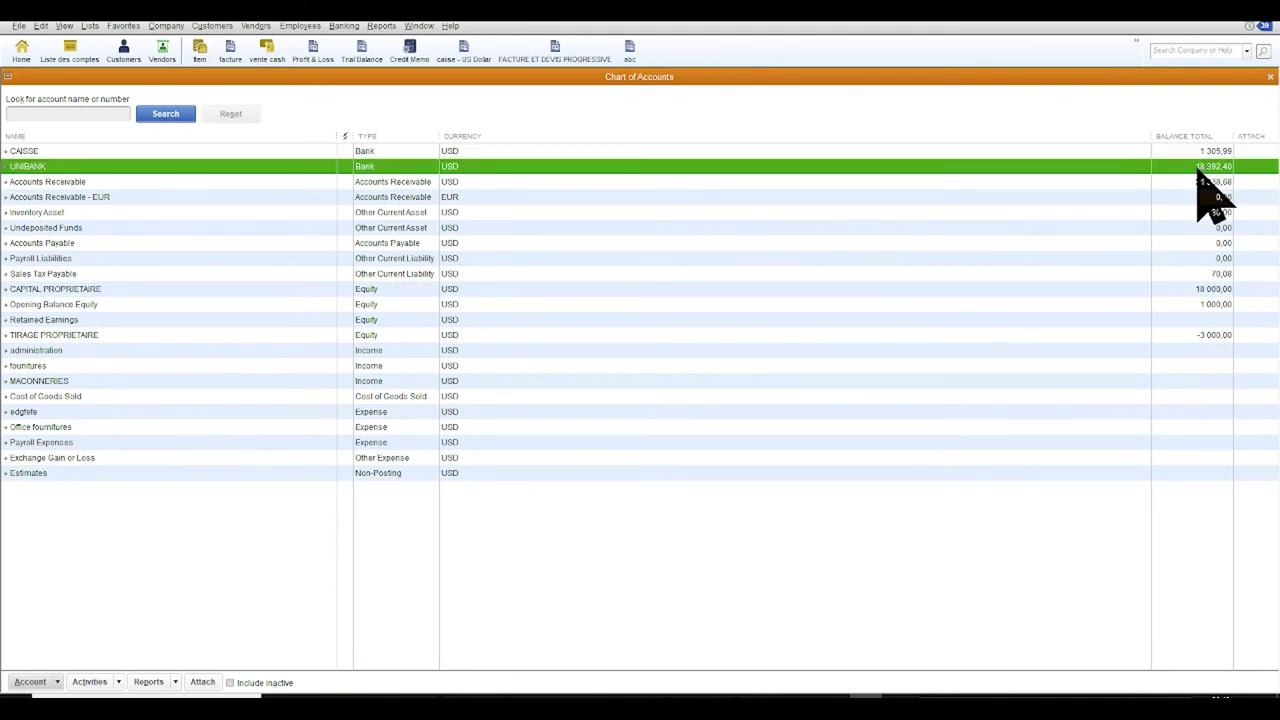
Run the Trial Balance report again with the date range set to All
left_click(385, 28)
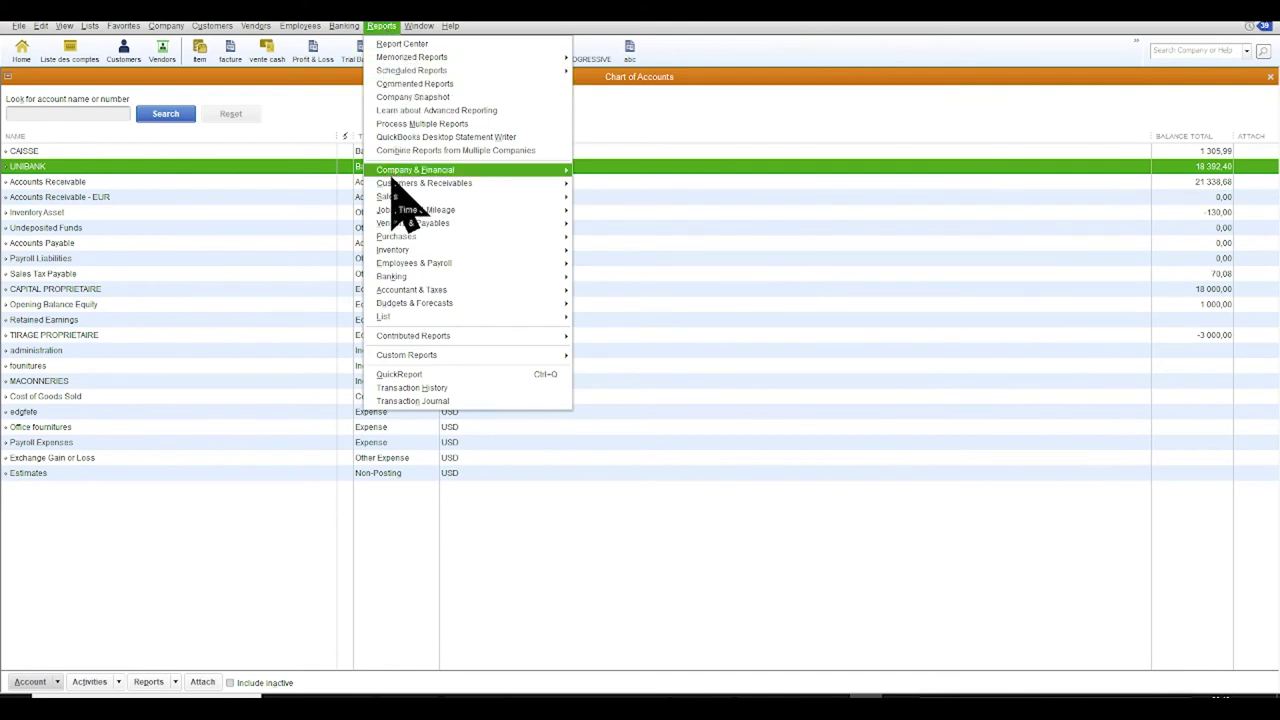
mouse_move(425, 292)
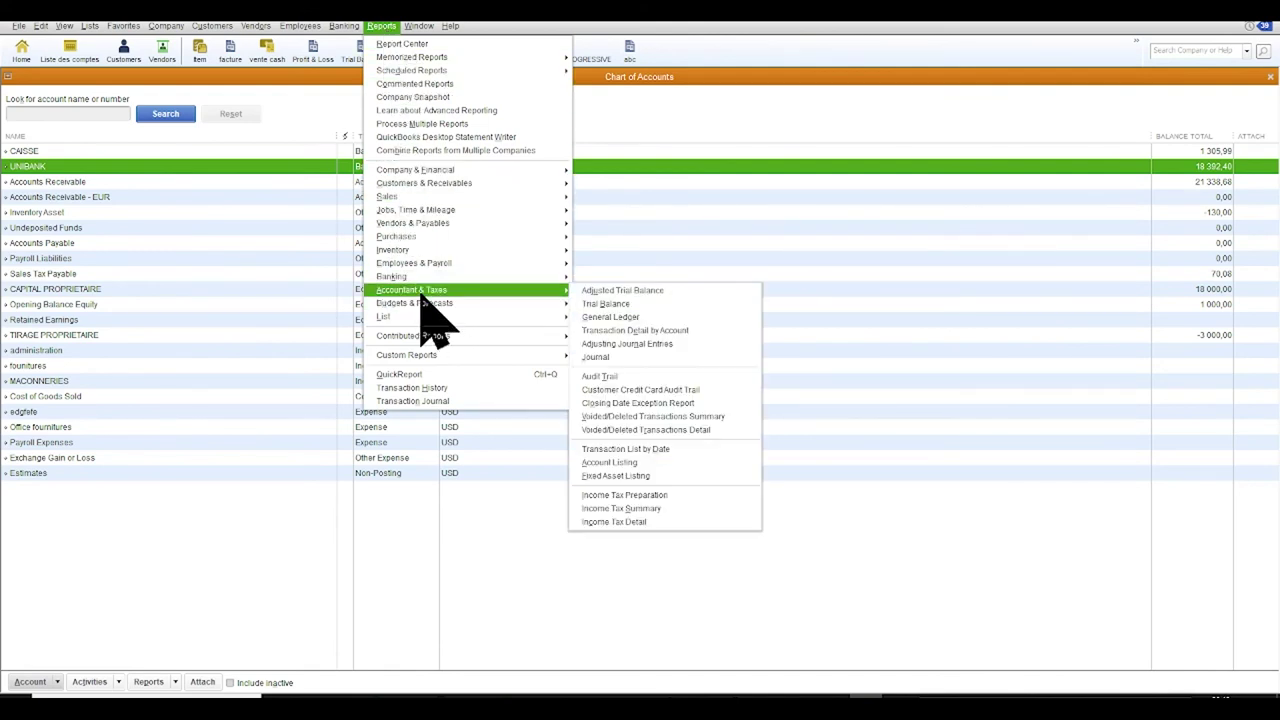
left_click(610, 304)
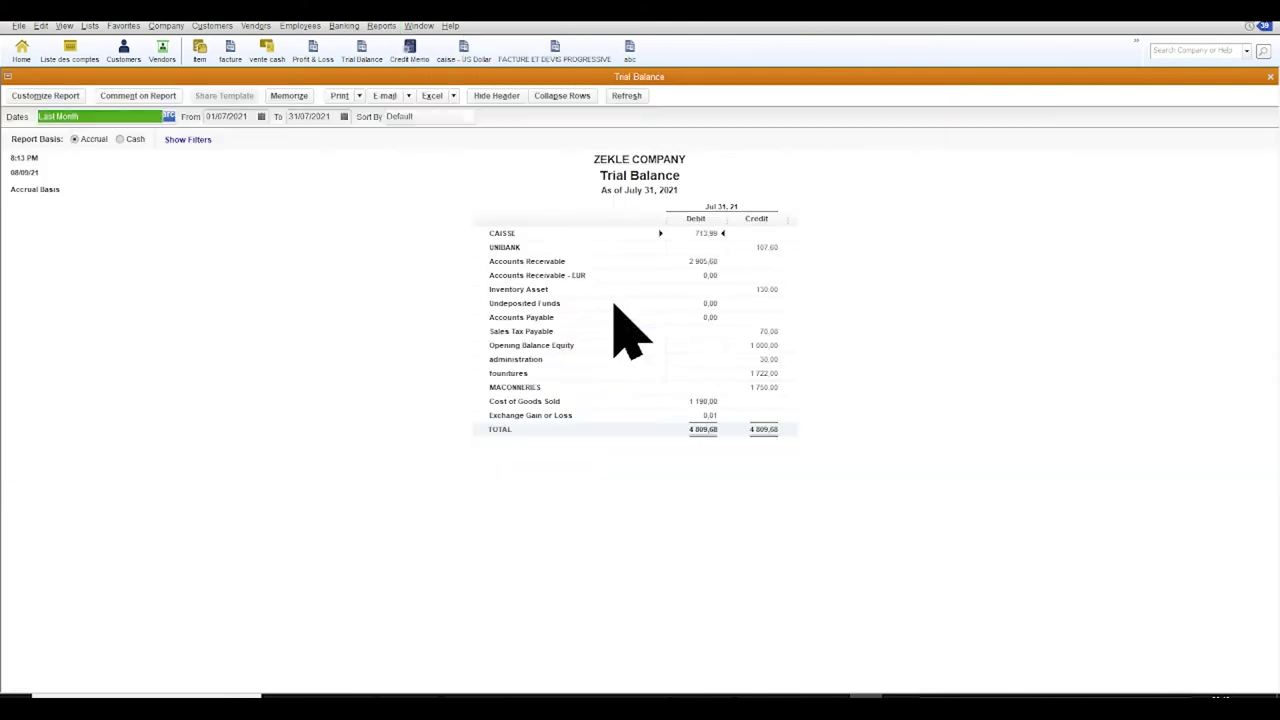
left_click(106, 116)
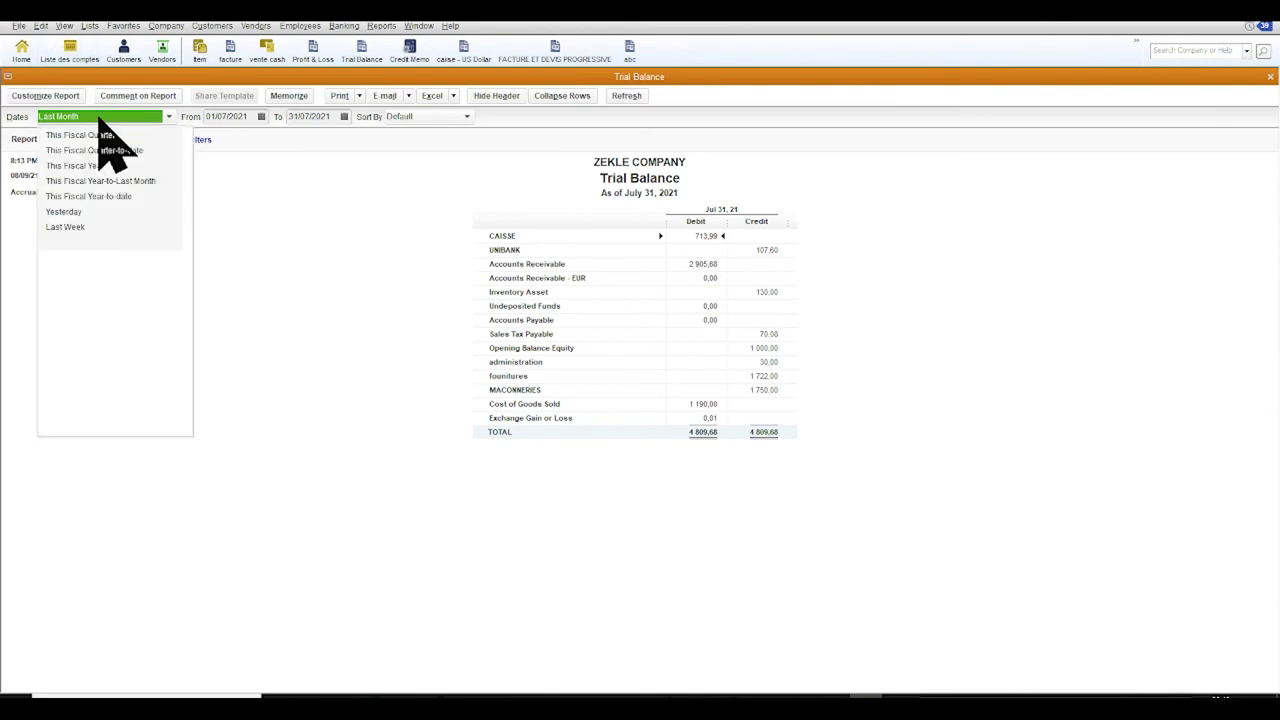
scroll(80, 170, "up", 2)
left_click(50, 136)
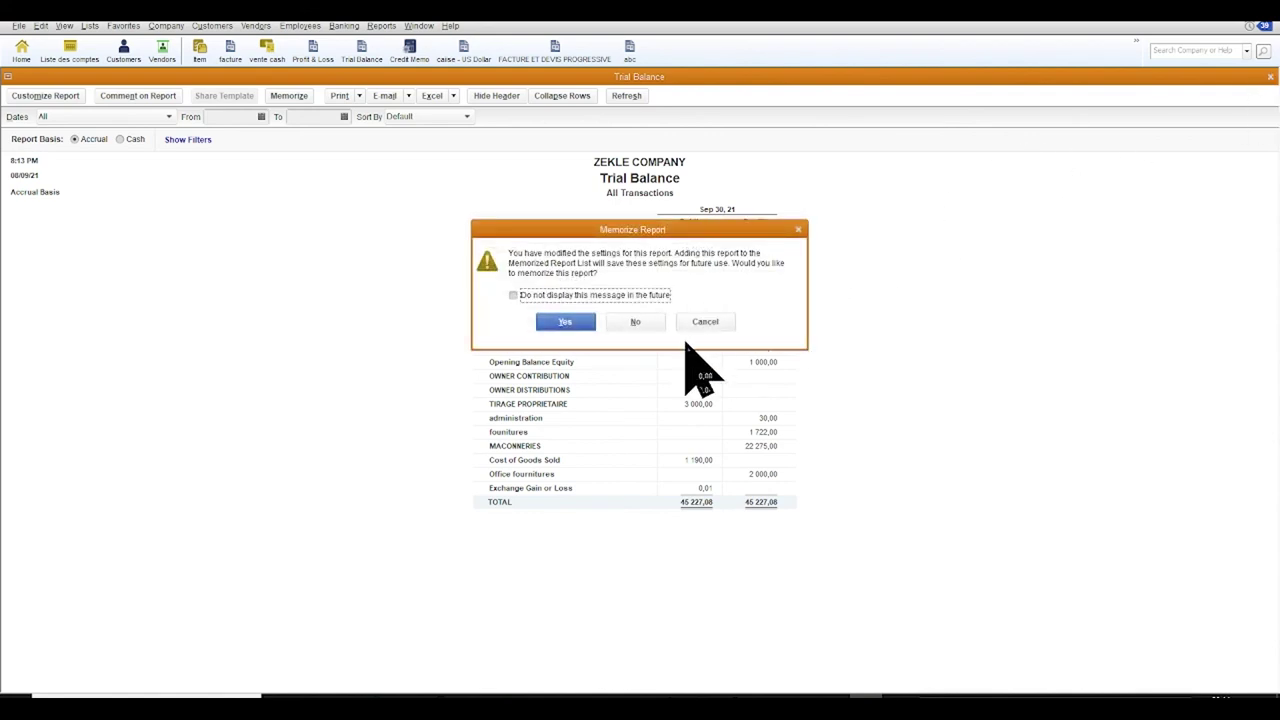
Keep the Trial Balance open, examine the transactions behind the CAPITAL PROPRIETAIRE amount, and close that detail report
left_click(705, 322)
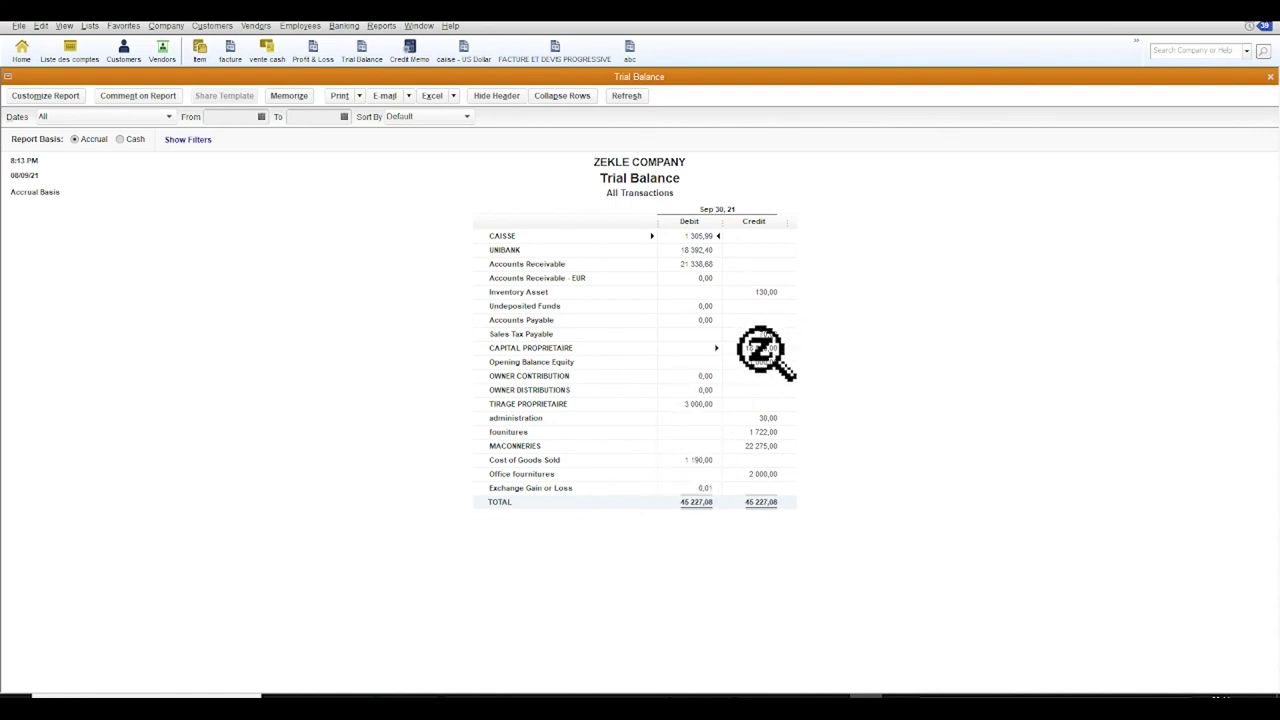
double_click(760, 348)
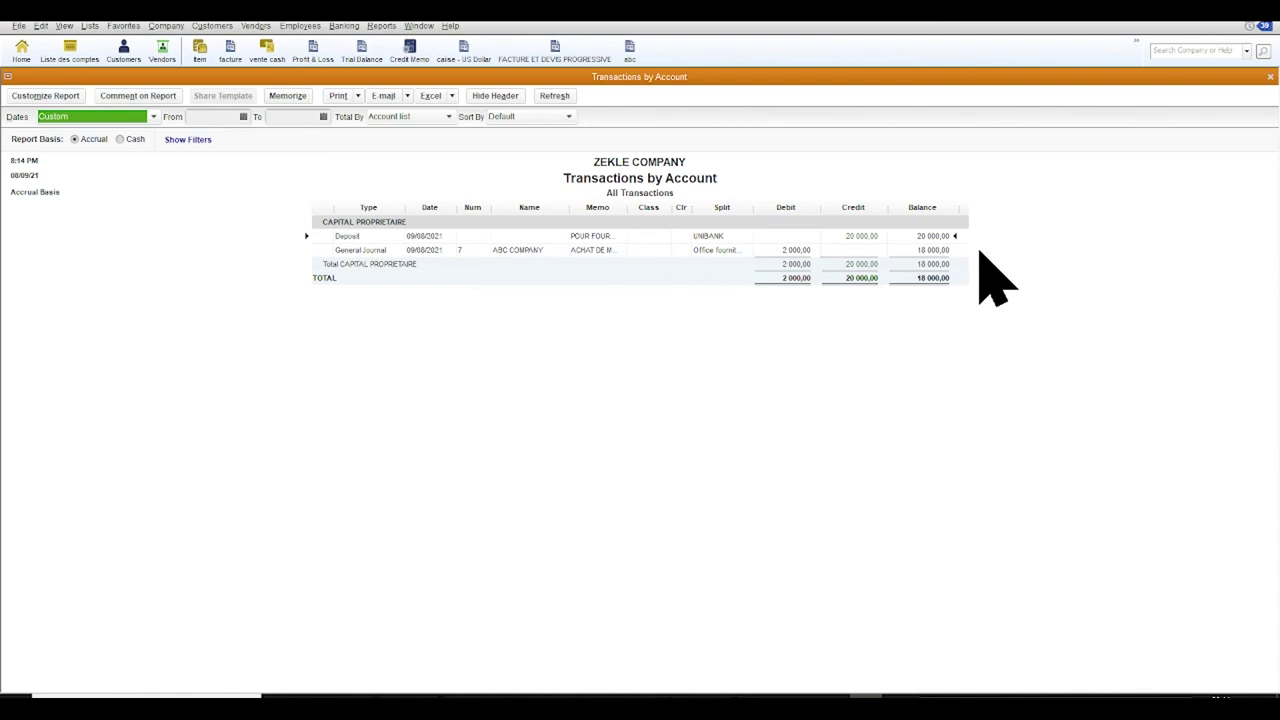
left_click(1270, 77)
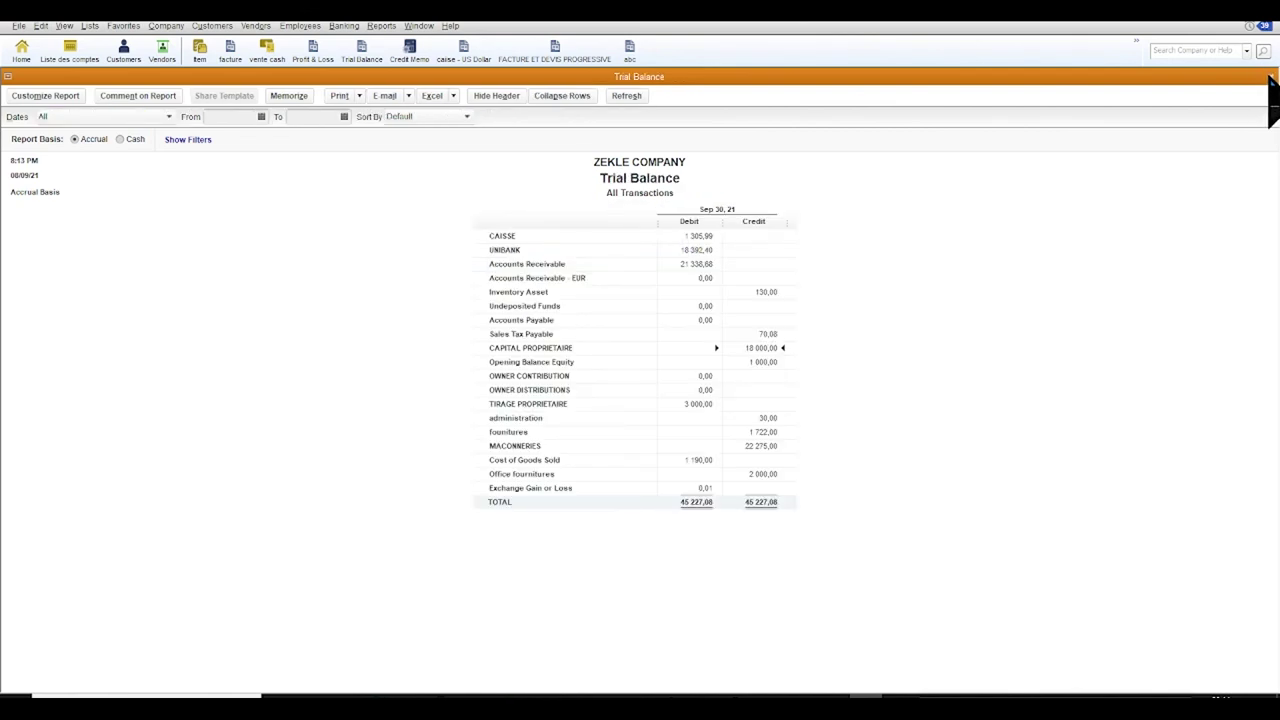
Close the Trial Balance without memorizing it and close the Chart of Accounts
left_click(1270, 77)
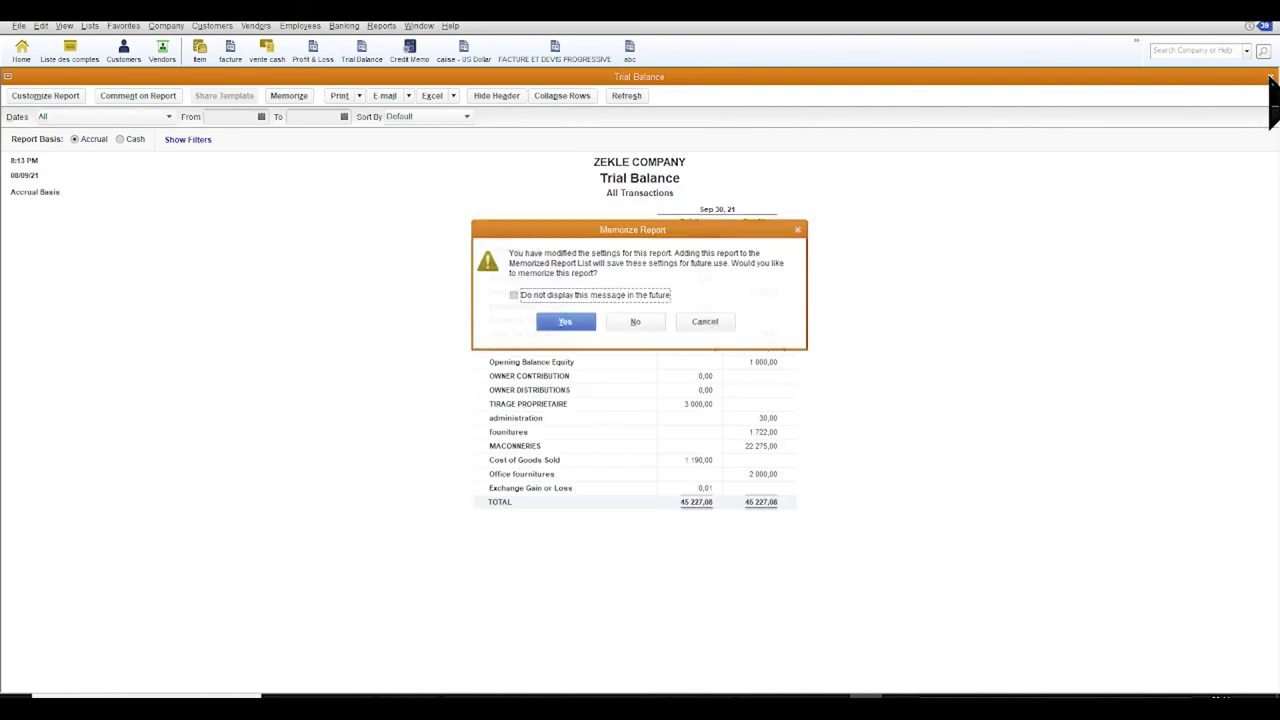
left_click(645, 322)
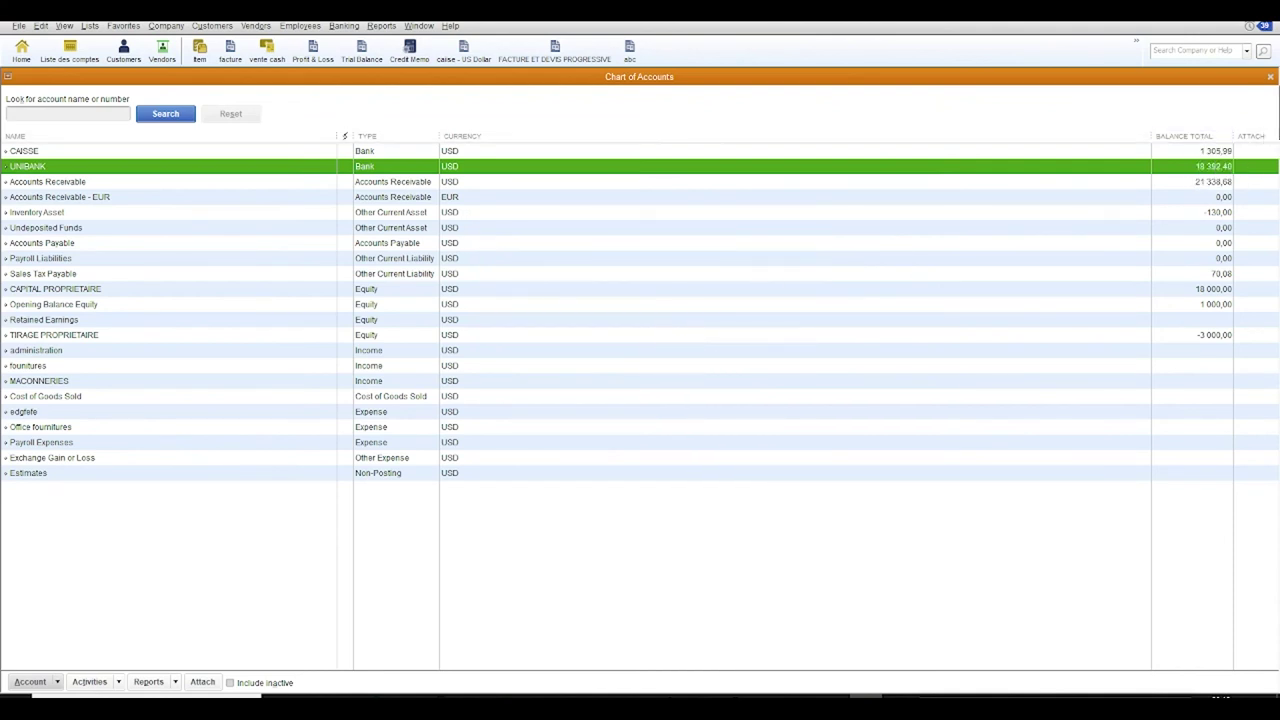
left_click(1270, 77)
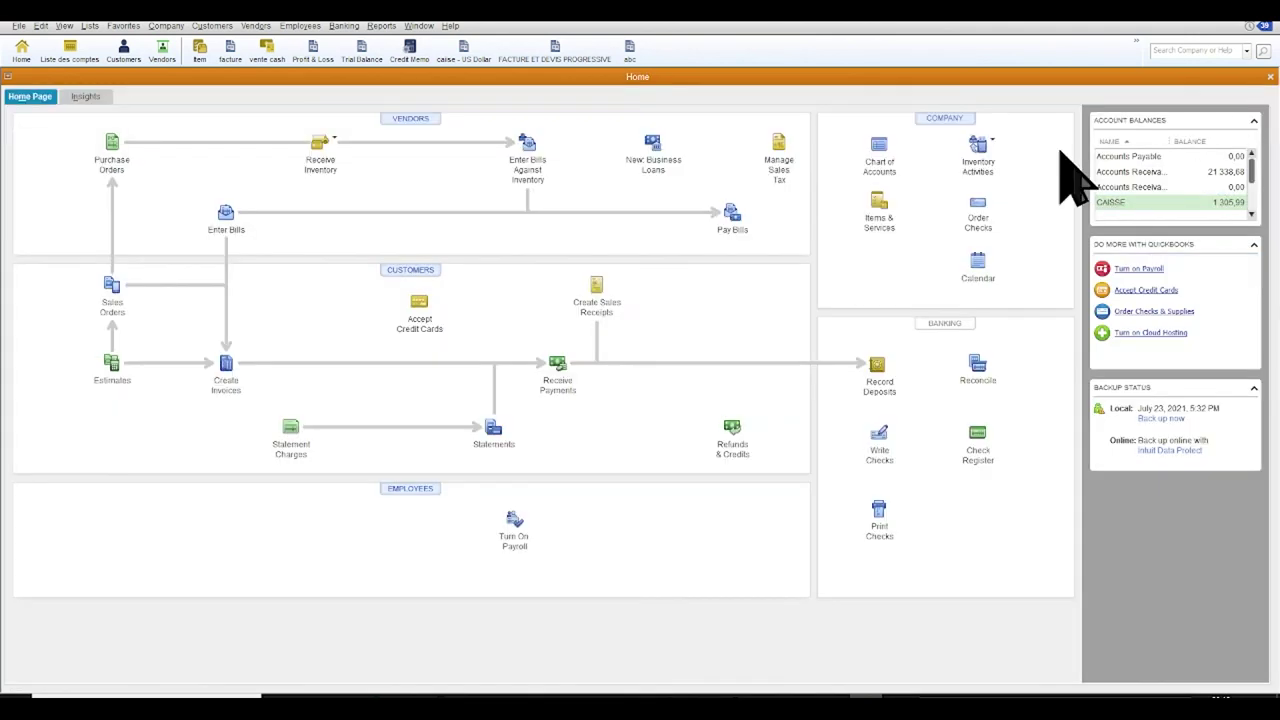